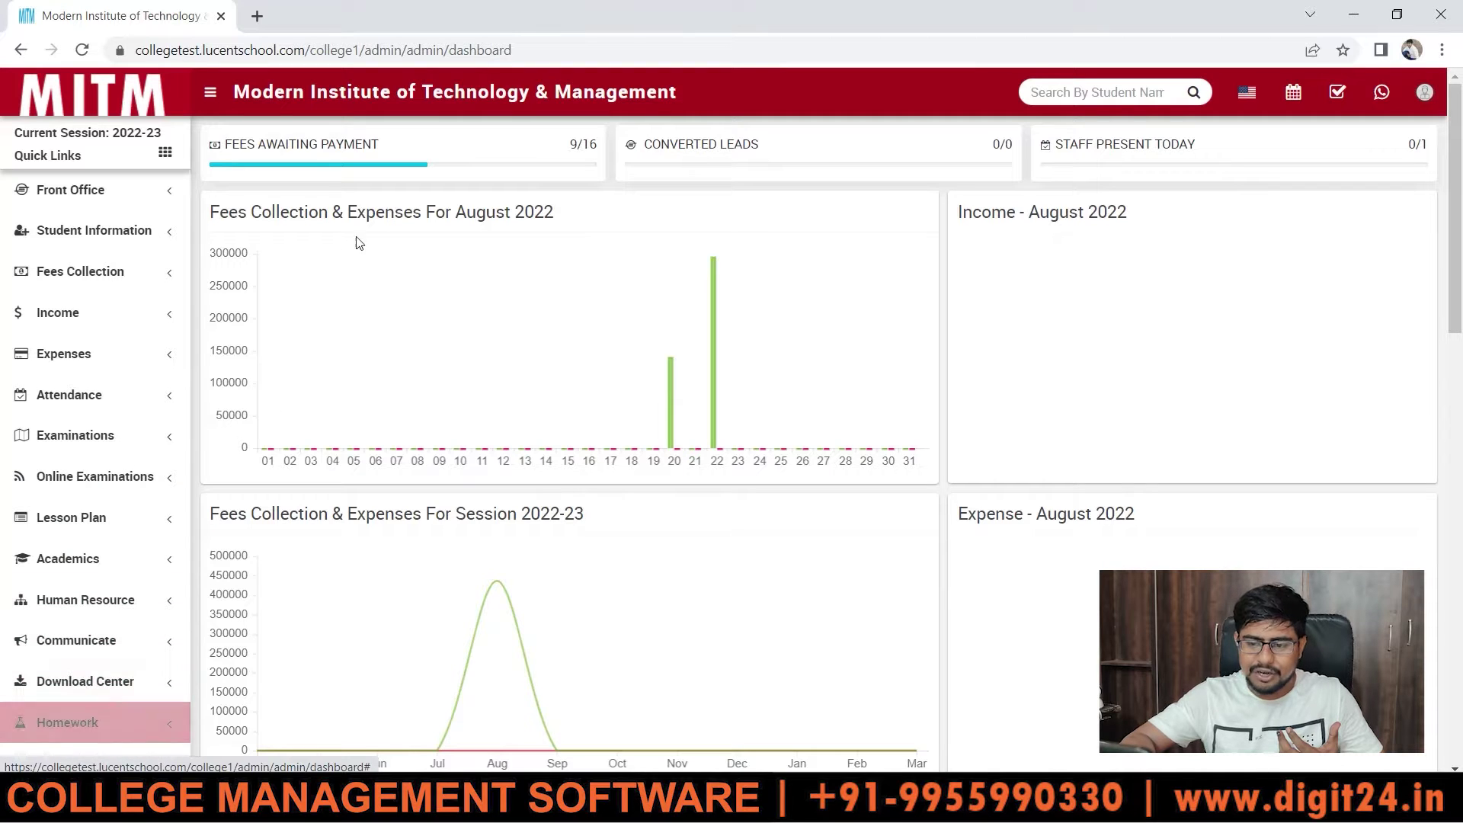
Step: Open the Balance Fees Statement from the Finance reports
{"action": "left_click_drag", "start_coordinate": [185, 243], "coordinate": [211, 514]}
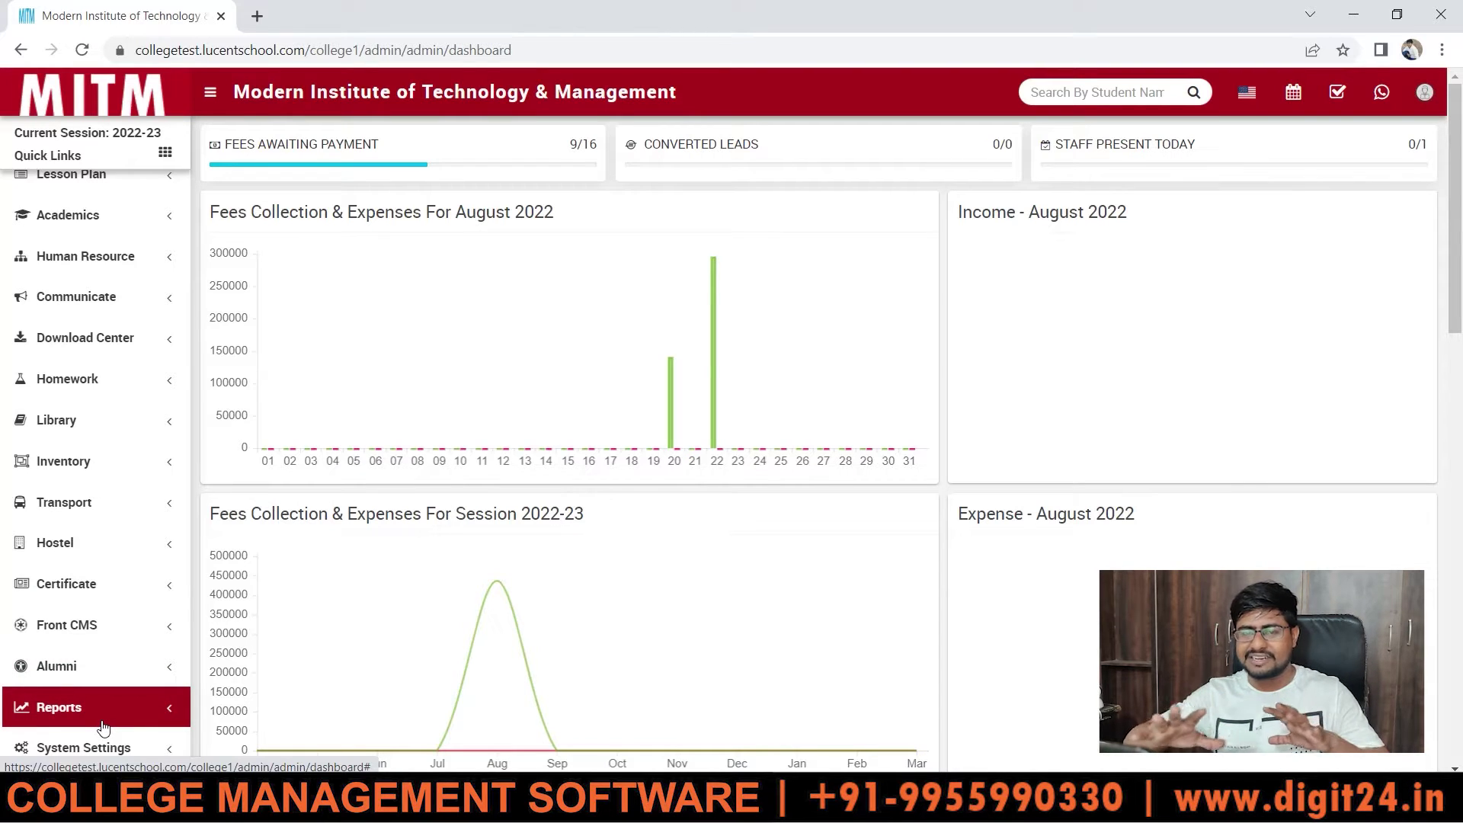
{"action": "scroll", "coordinate": [103, 726], "scroll_direction": "up", "scroll_amount": 5}
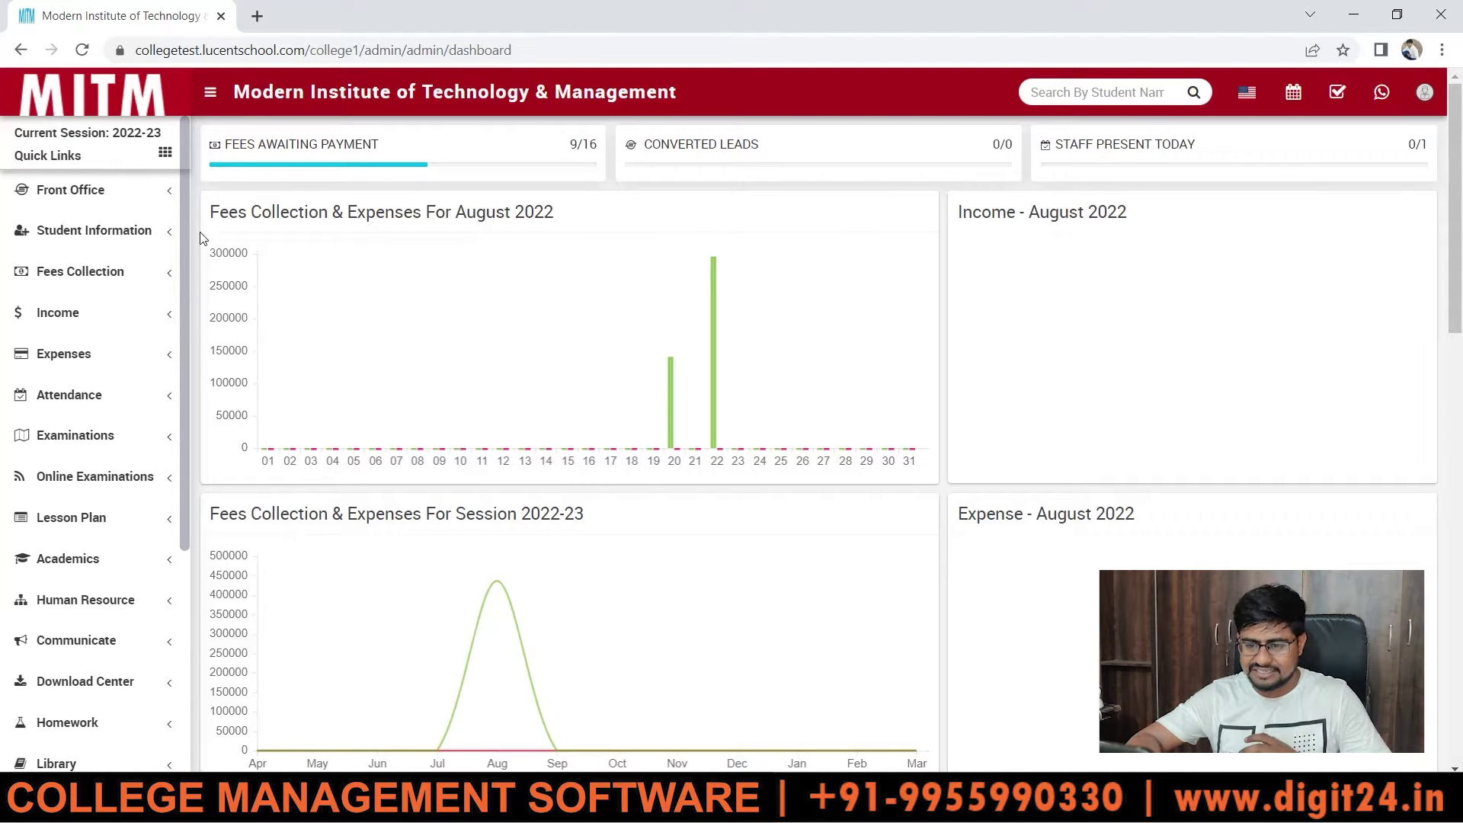
{"action": "left_click_drag", "start_coordinate": [184, 213], "coordinate": [188, 470]}
{"action": "left_click", "coordinate": [90, 720]}
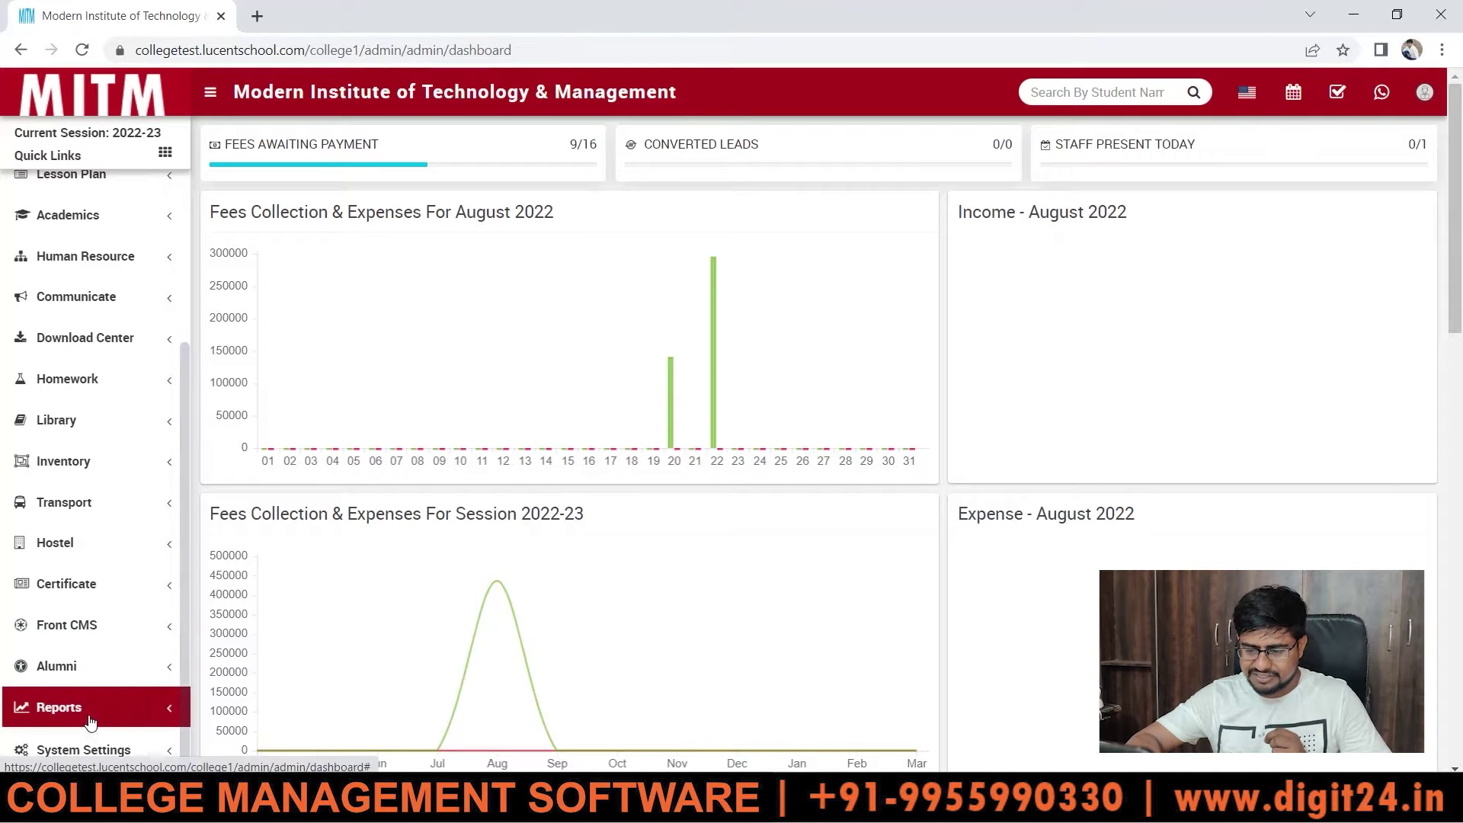
{"action": "left_click_drag", "start_coordinate": [180, 560], "coordinate": [206, 735]}
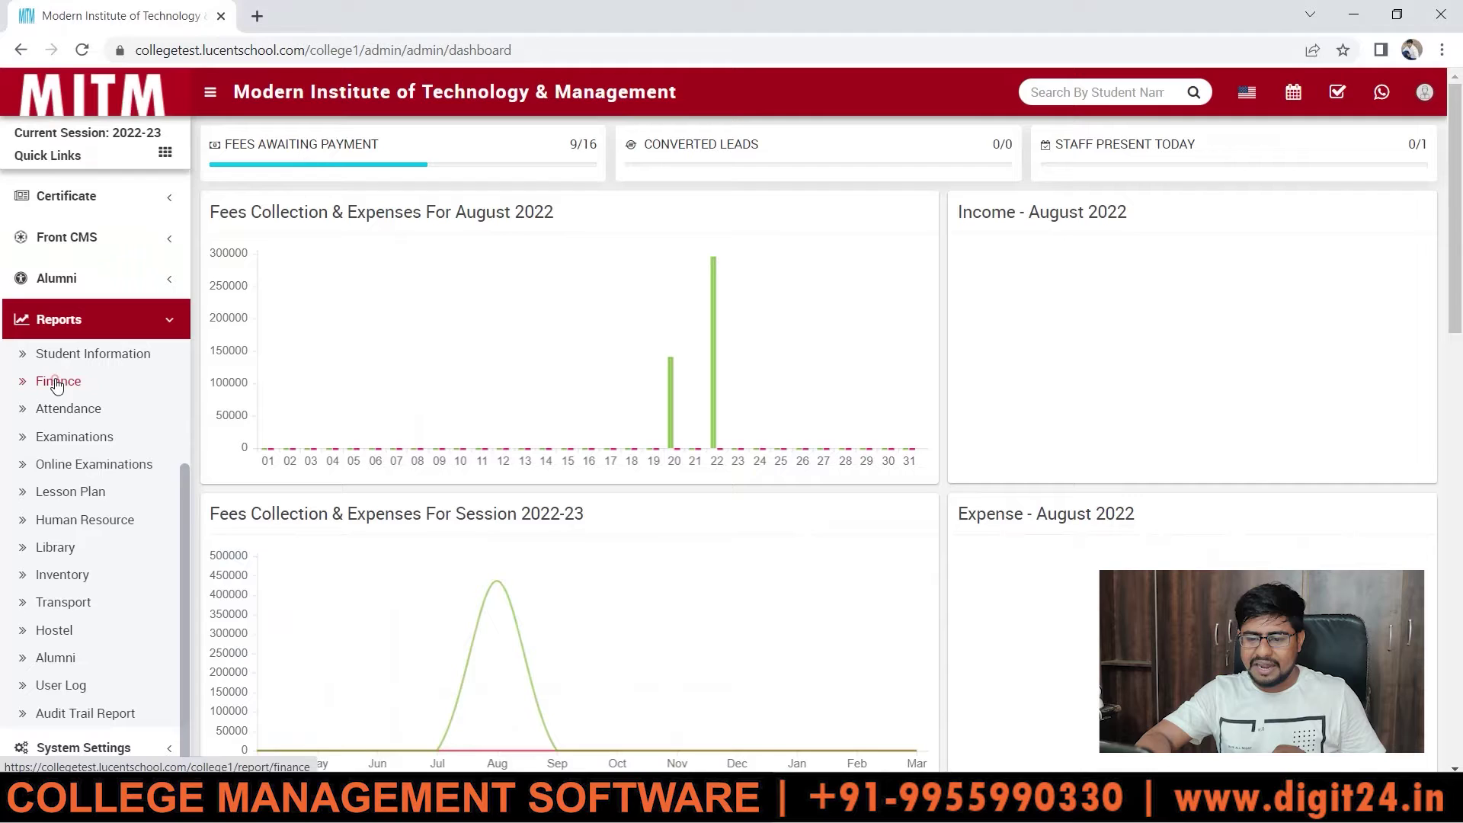
{"action": "left_click", "coordinate": [58, 383]}
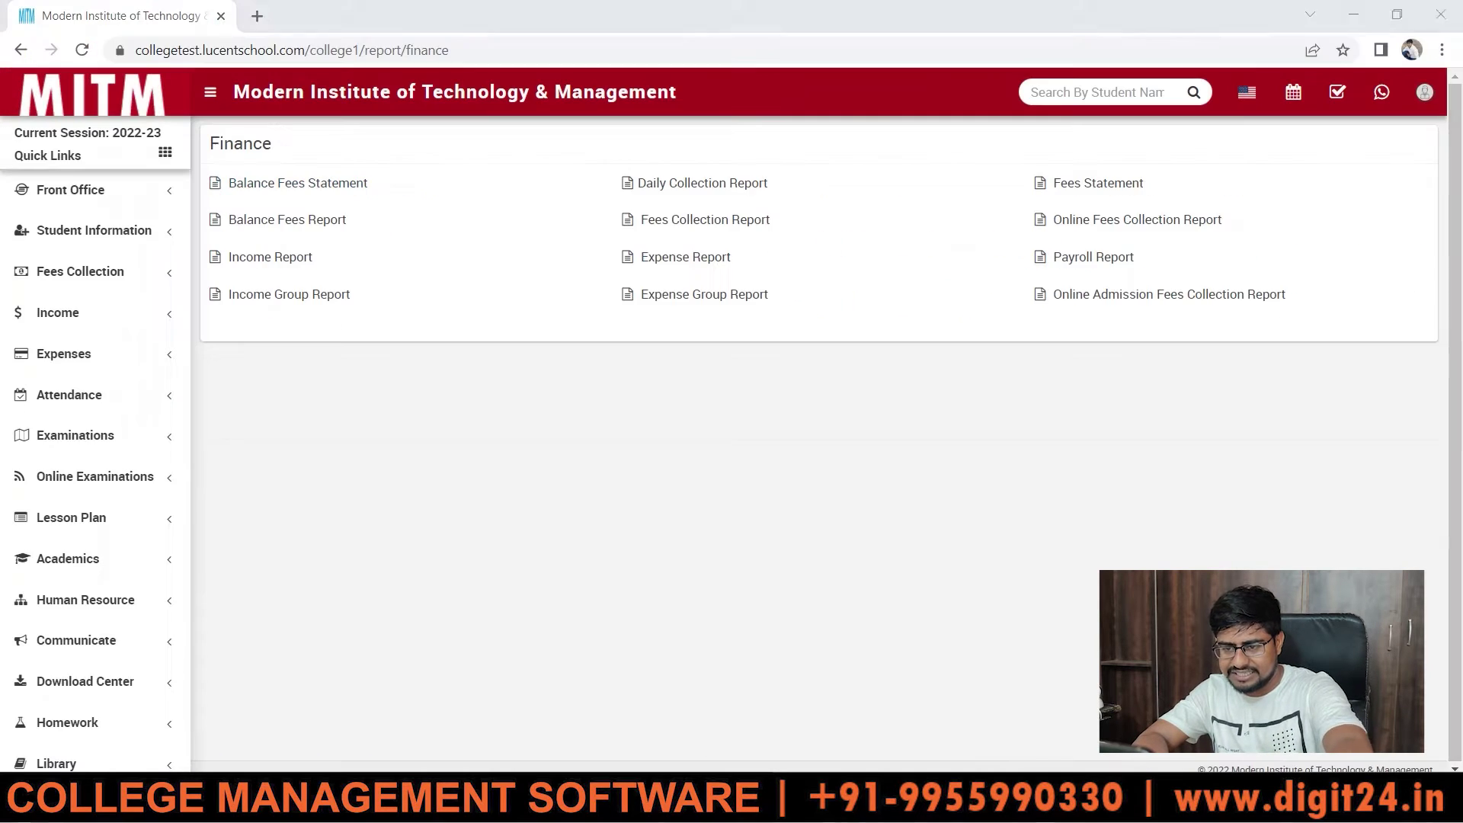
{"action": "left_click", "coordinate": [289, 183]}
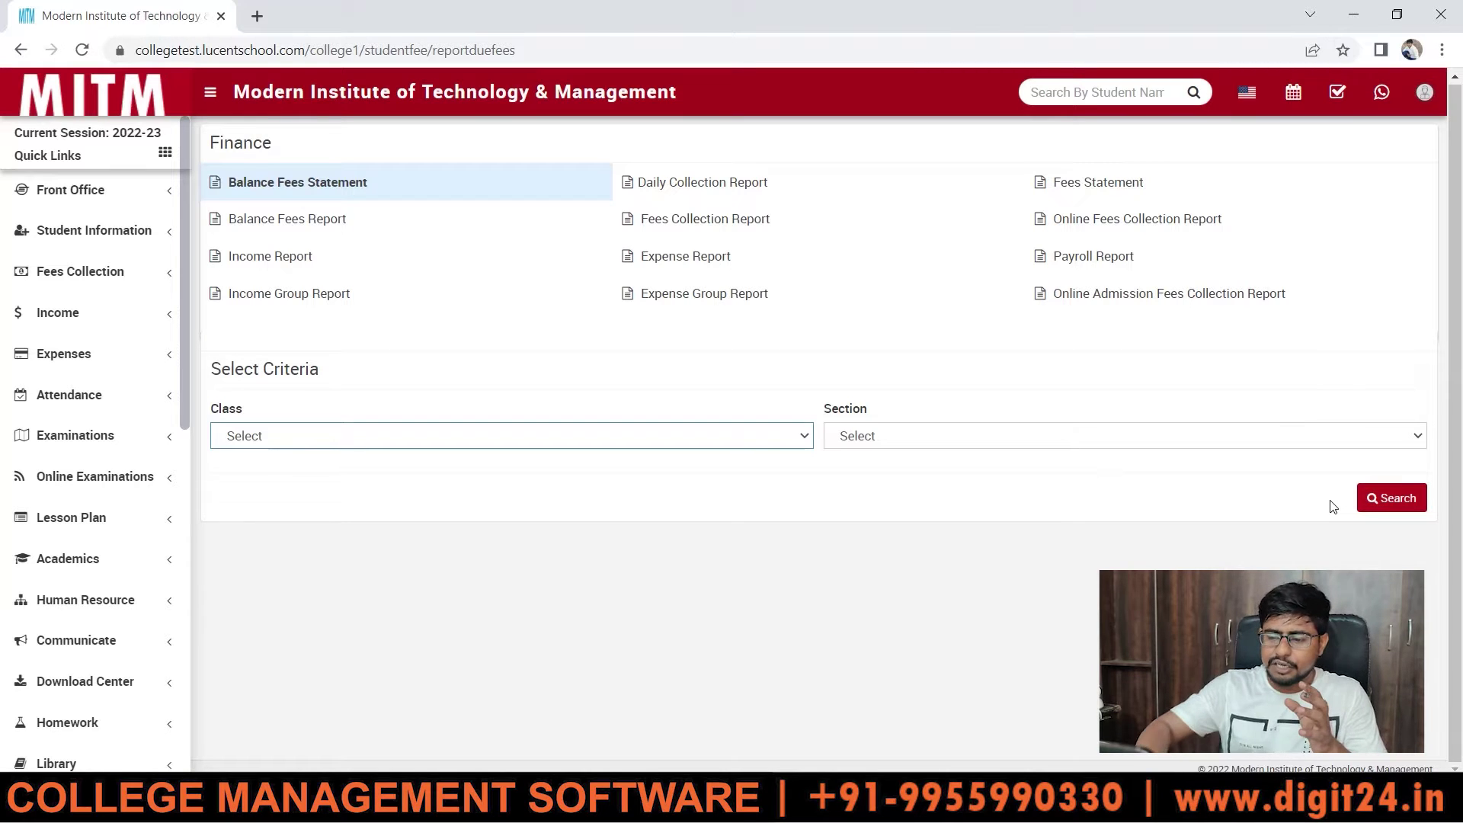
Step: Search the balance fees statement across all classes and sections, leaving both criteria unselected
{"action": "left_click", "coordinate": [270, 430]}
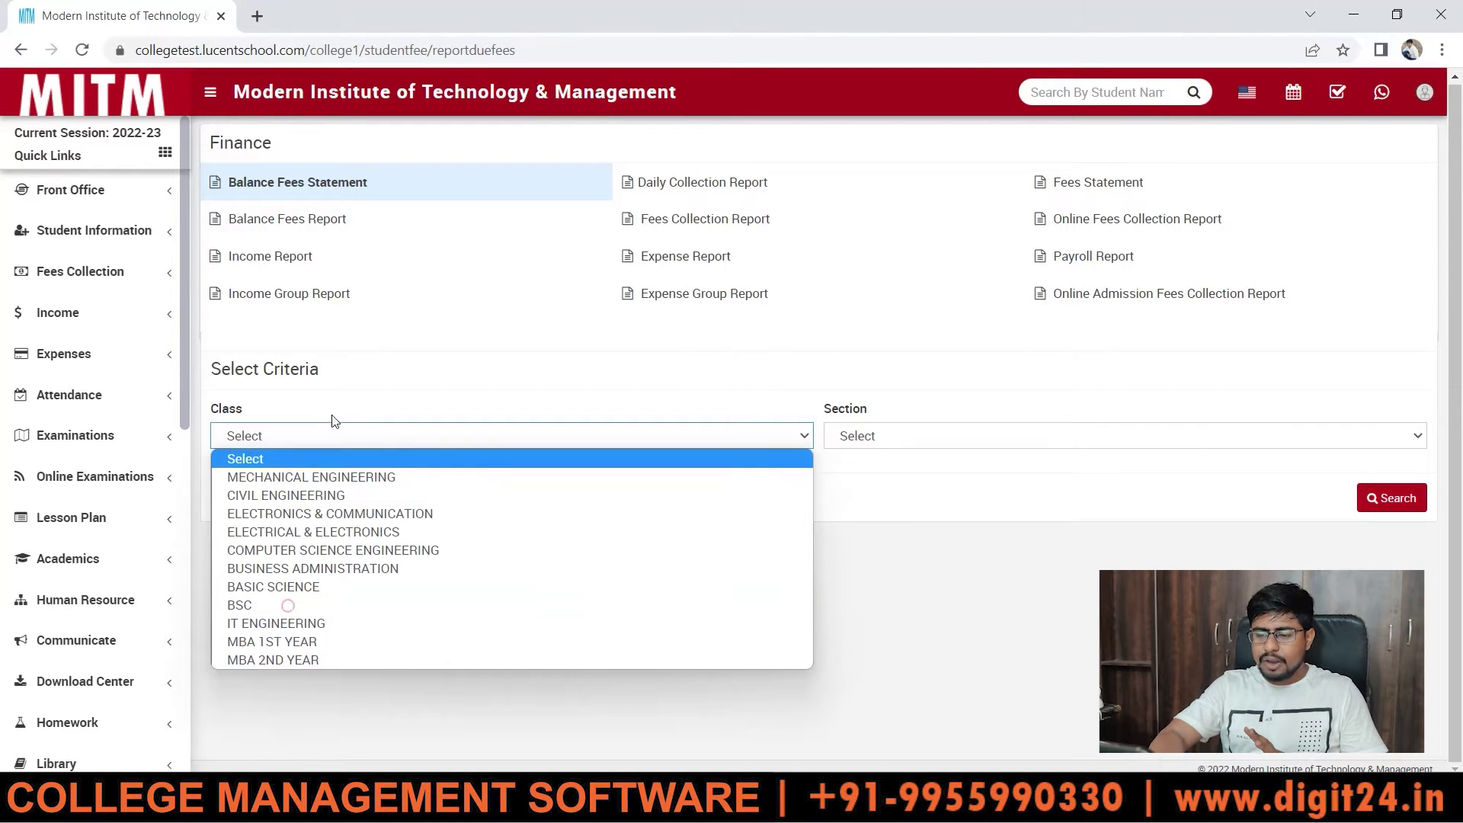
{"action": "left_click", "coordinate": [352, 374]}
{"action": "left_click_drag", "start_coordinate": [352, 373], "coordinate": [240, 425]}
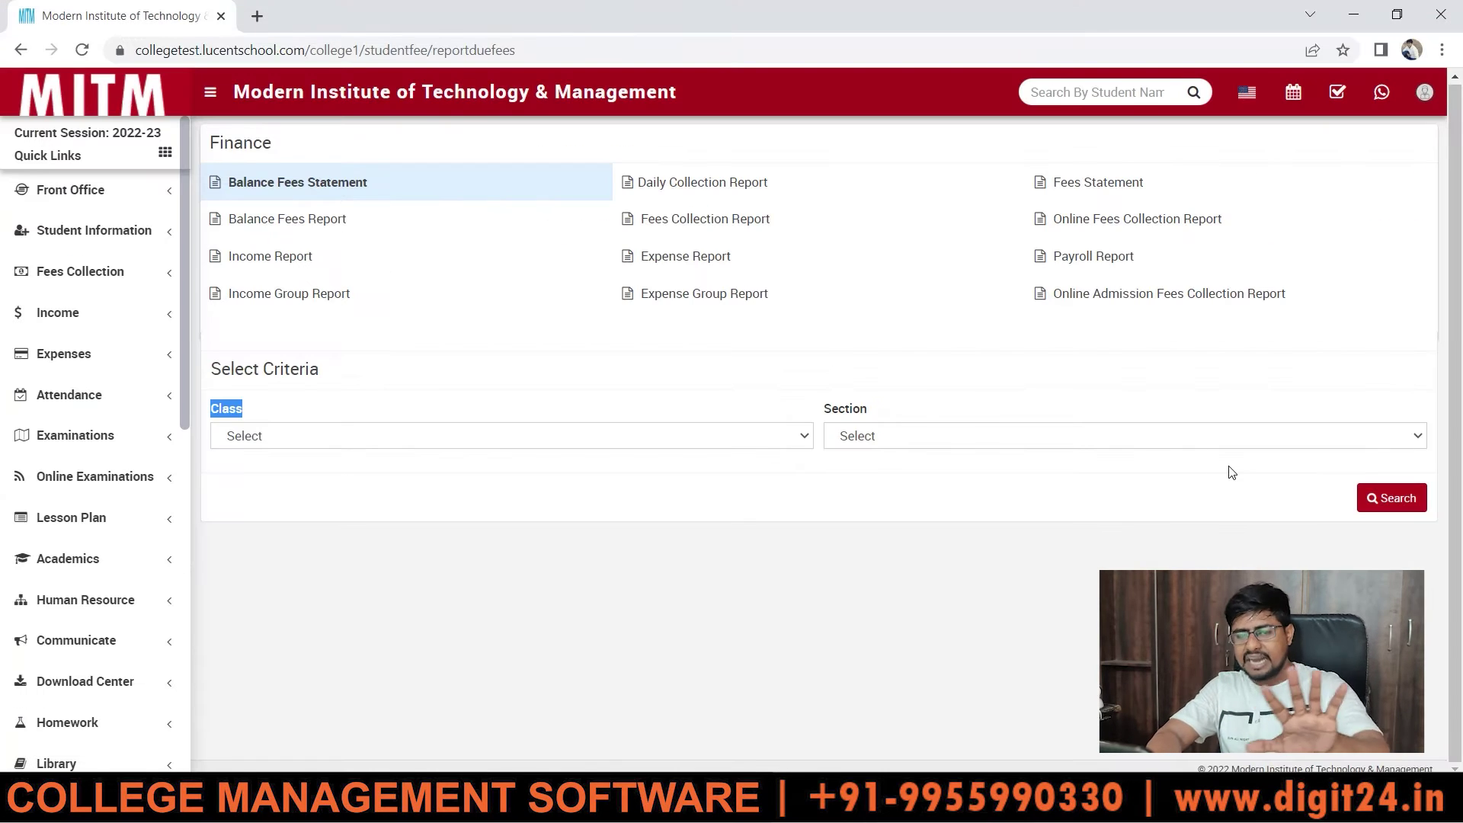
{"action": "left_click", "coordinate": [1413, 496]}
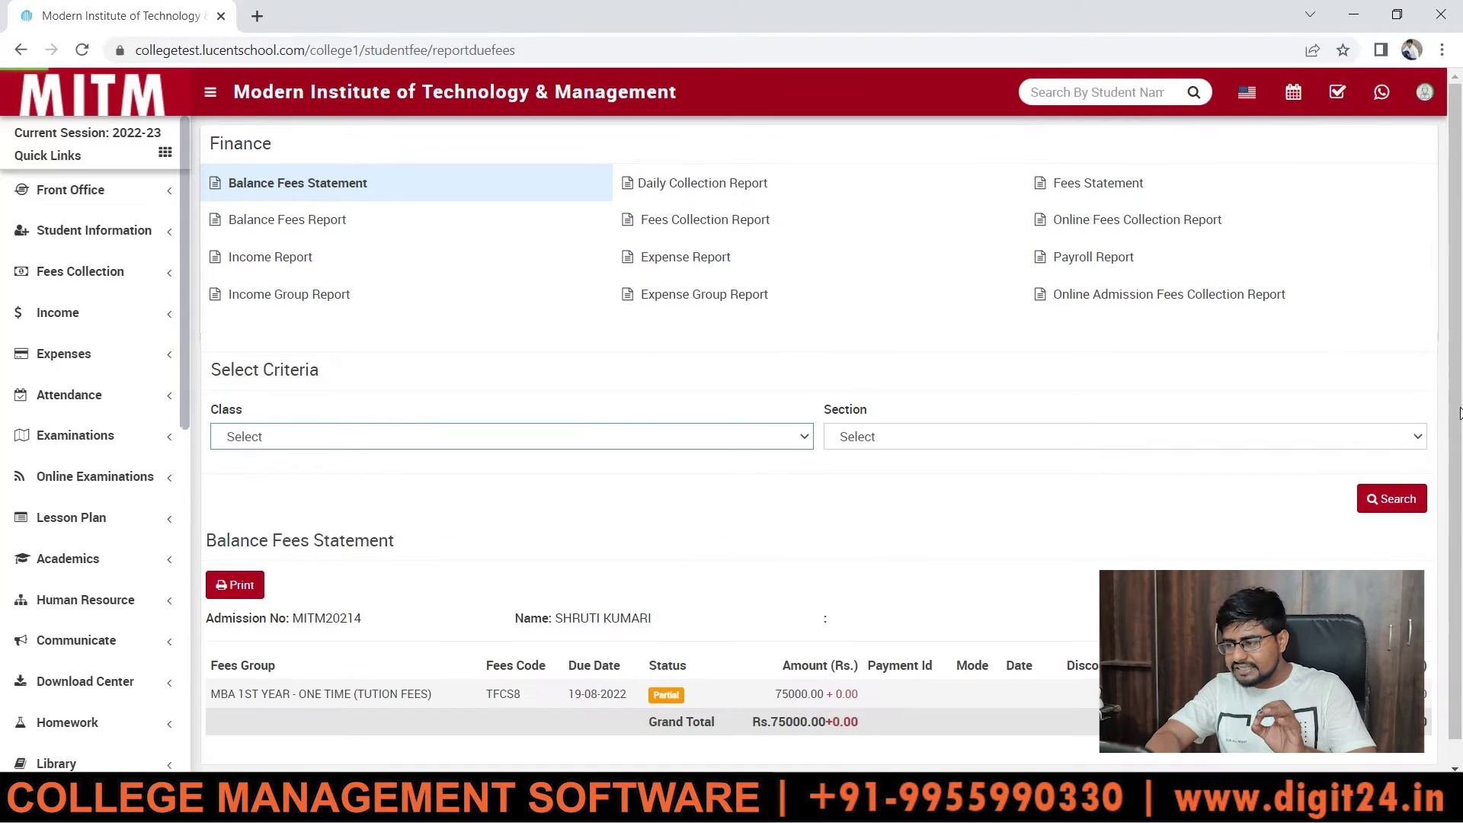
Step: Print the balance fees statement in portrait layout with all pages and one copy
{"action": "scroll", "coordinate": [1461, 282], "scroll_direction": "down", "scroll_amount": 1}
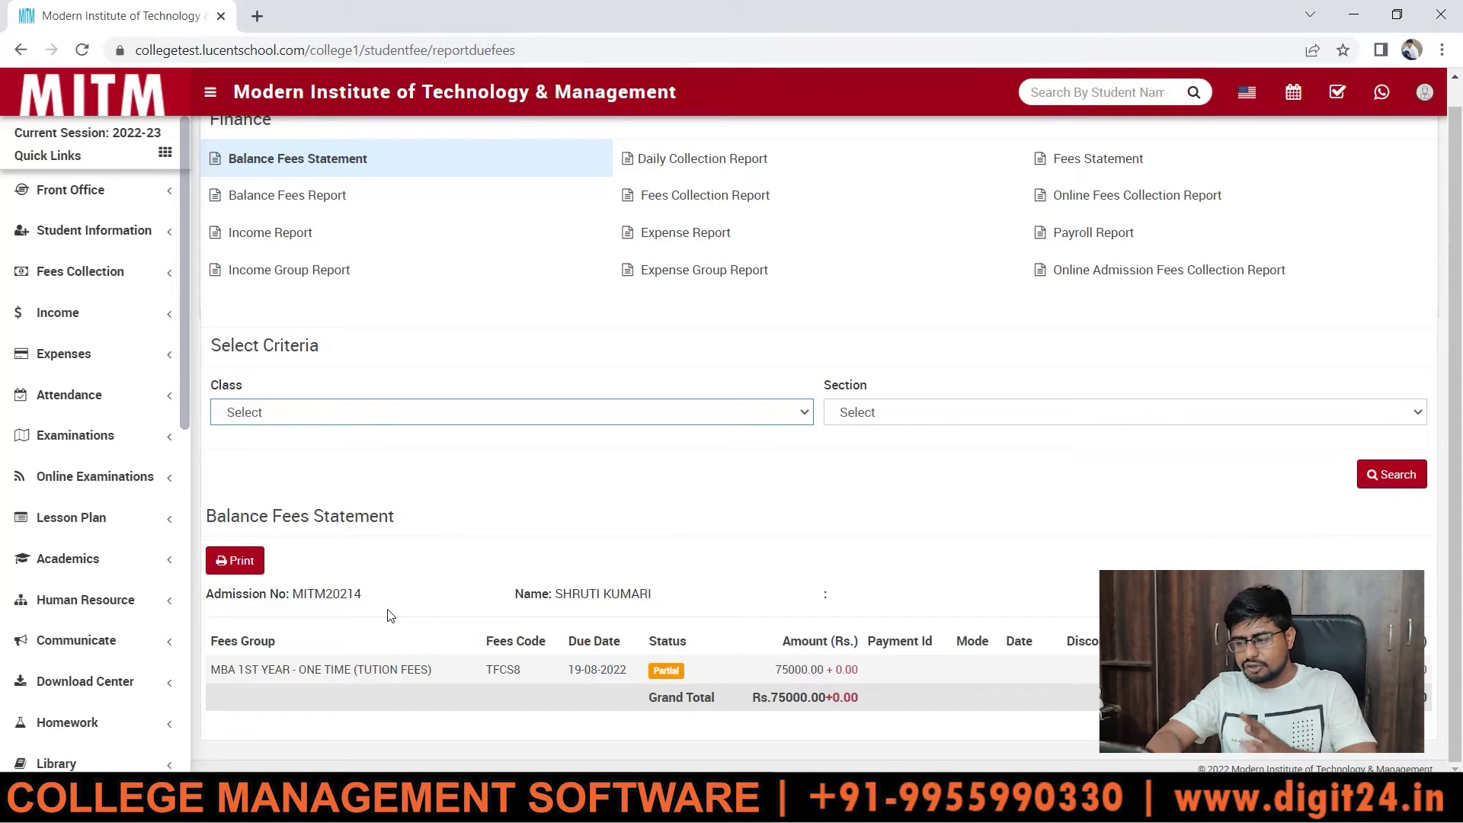
{"action": "left_click", "coordinate": [241, 562]}
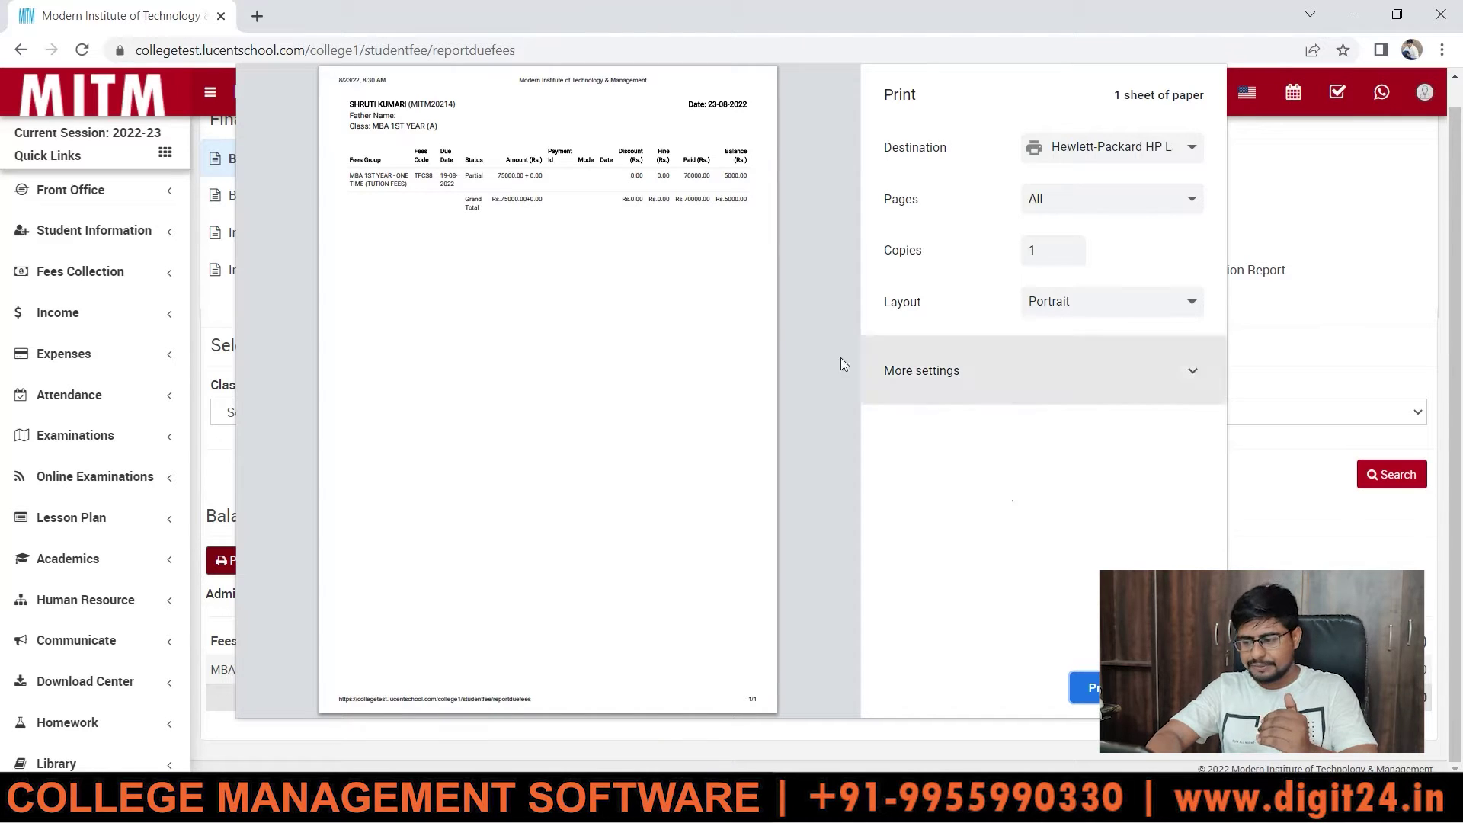
{"action": "left_click", "coordinate": [1086, 689]}
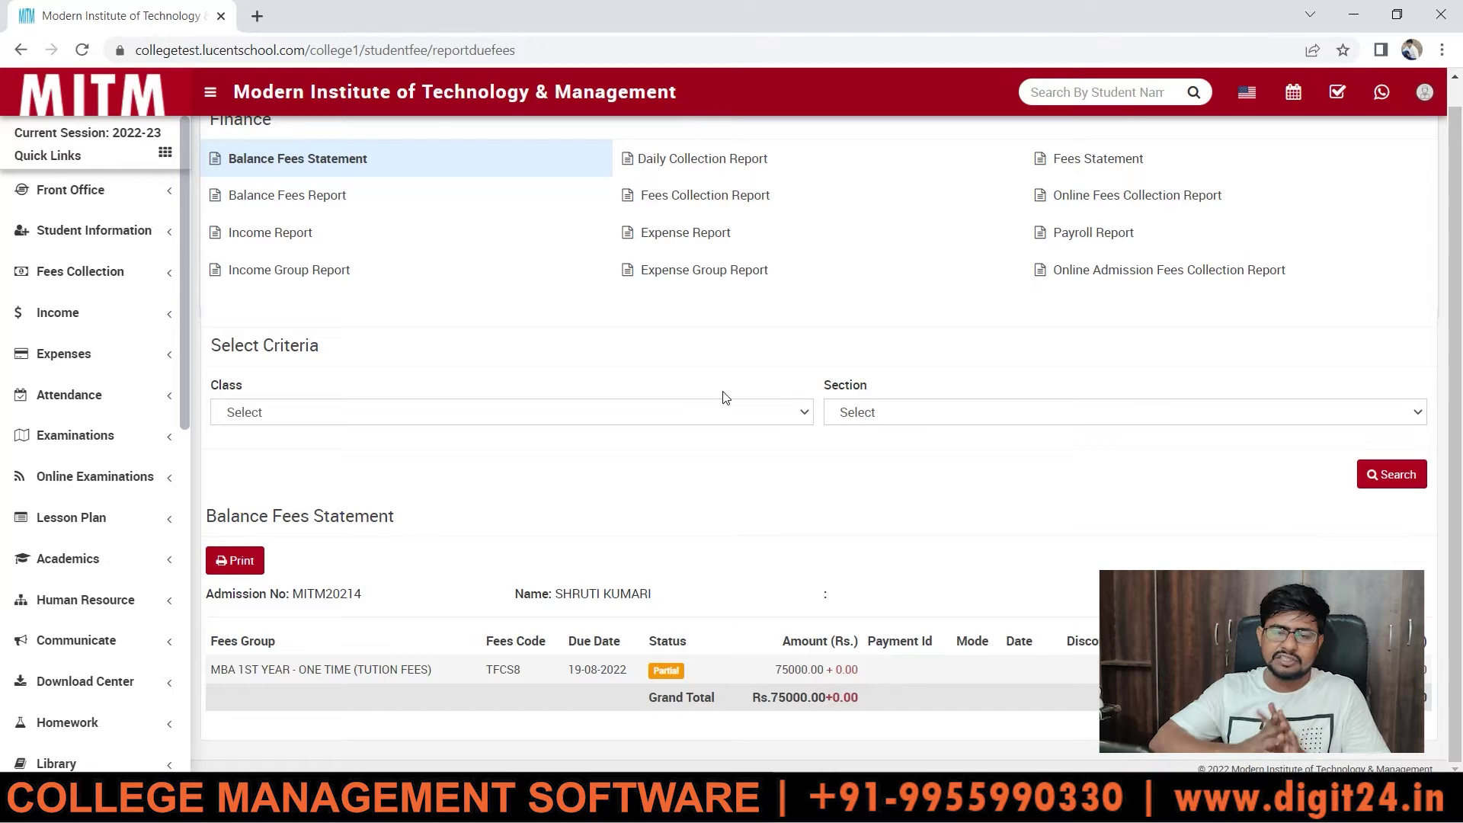
Step: Search the balance fees statement for class MBA 1ST YEAR with no section selected
{"action": "left_click", "coordinate": [561, 419]}
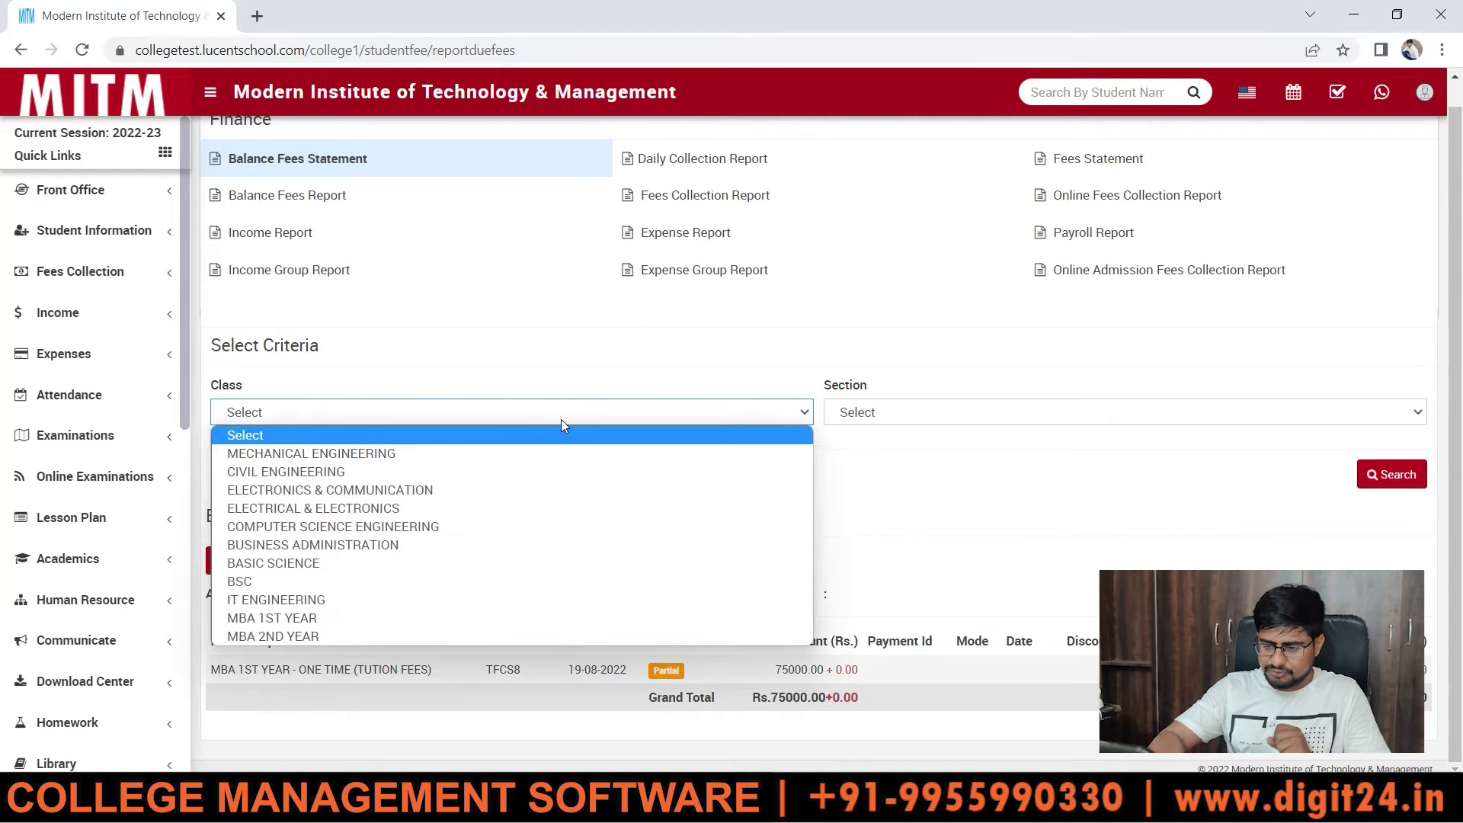
{"action": "left_click", "coordinate": [296, 615]}
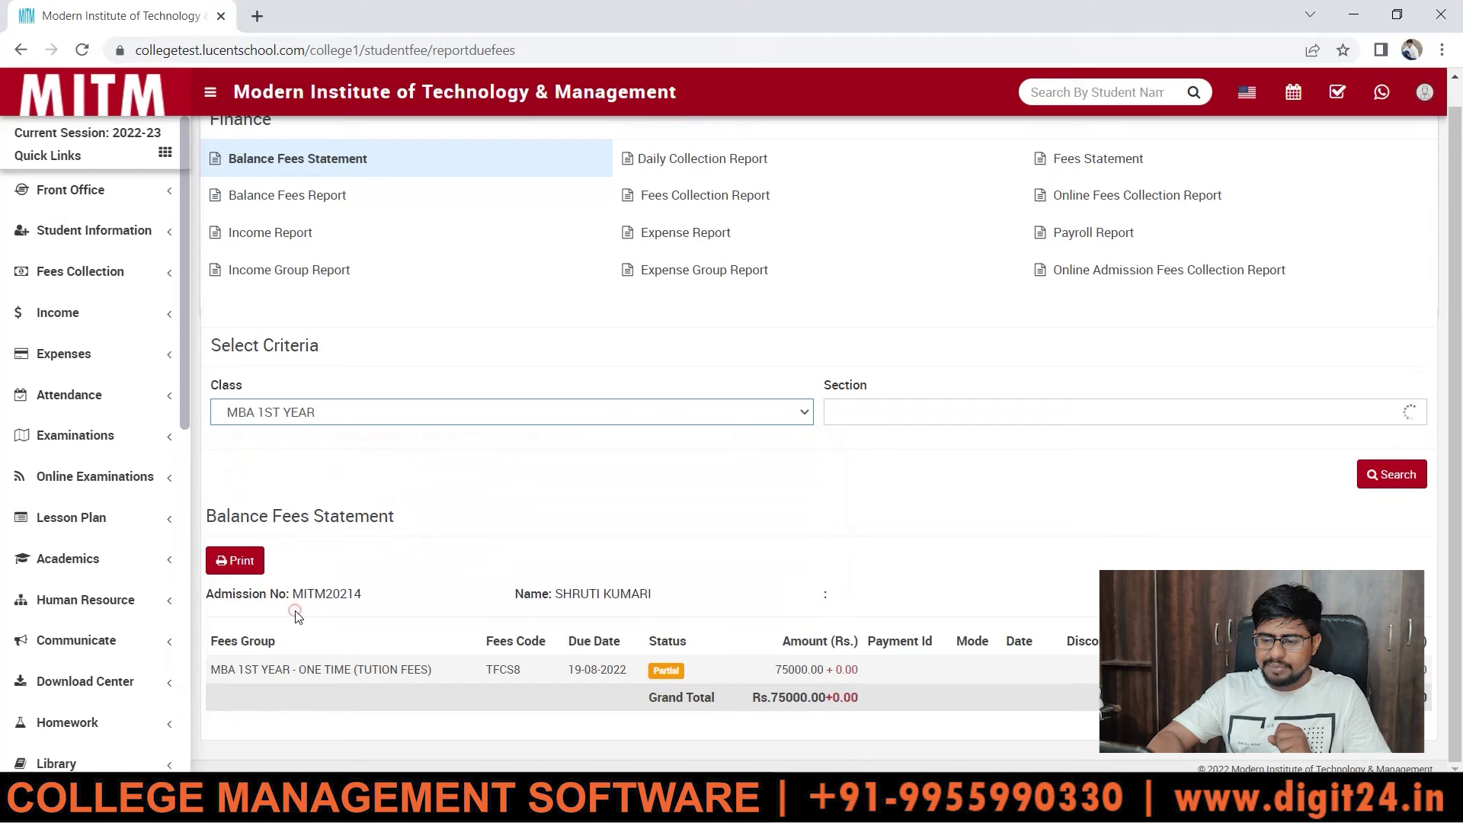
{"action": "left_click", "coordinate": [892, 415]}
{"action": "left_click", "coordinate": [837, 372]}
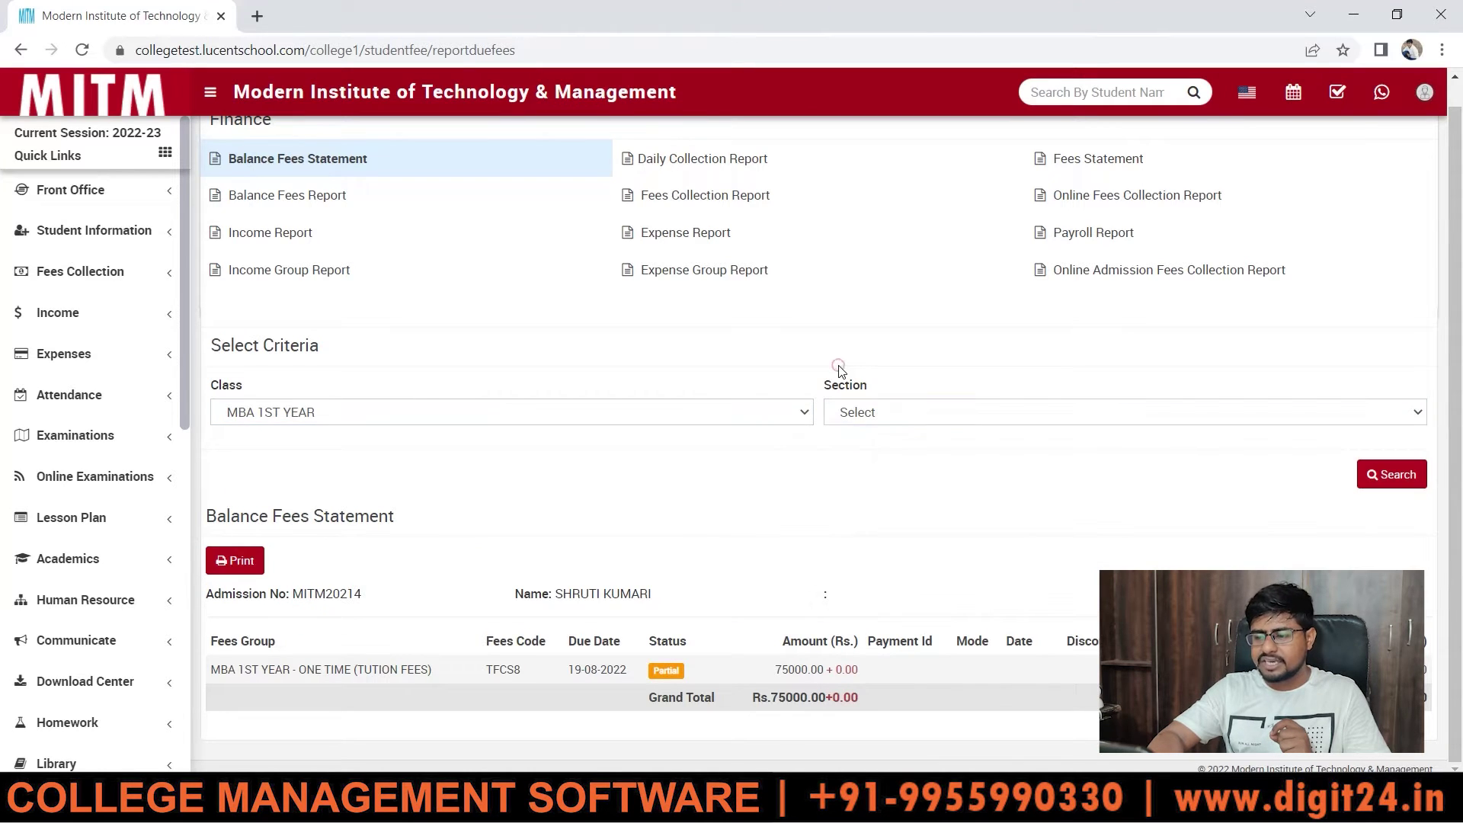
{"action": "left_click", "coordinate": [860, 412]}
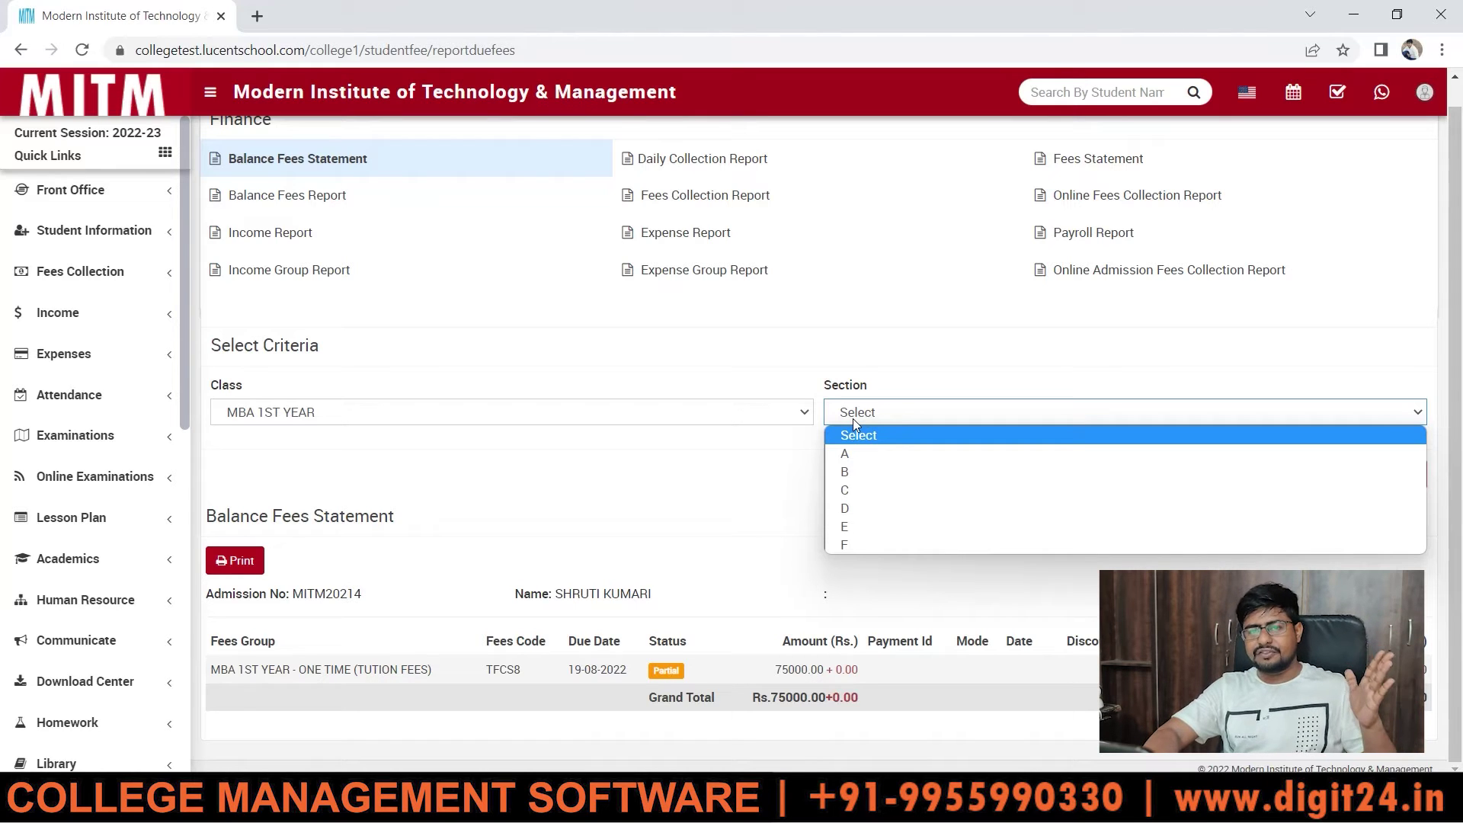
{"action": "left_click", "coordinate": [860, 334]}
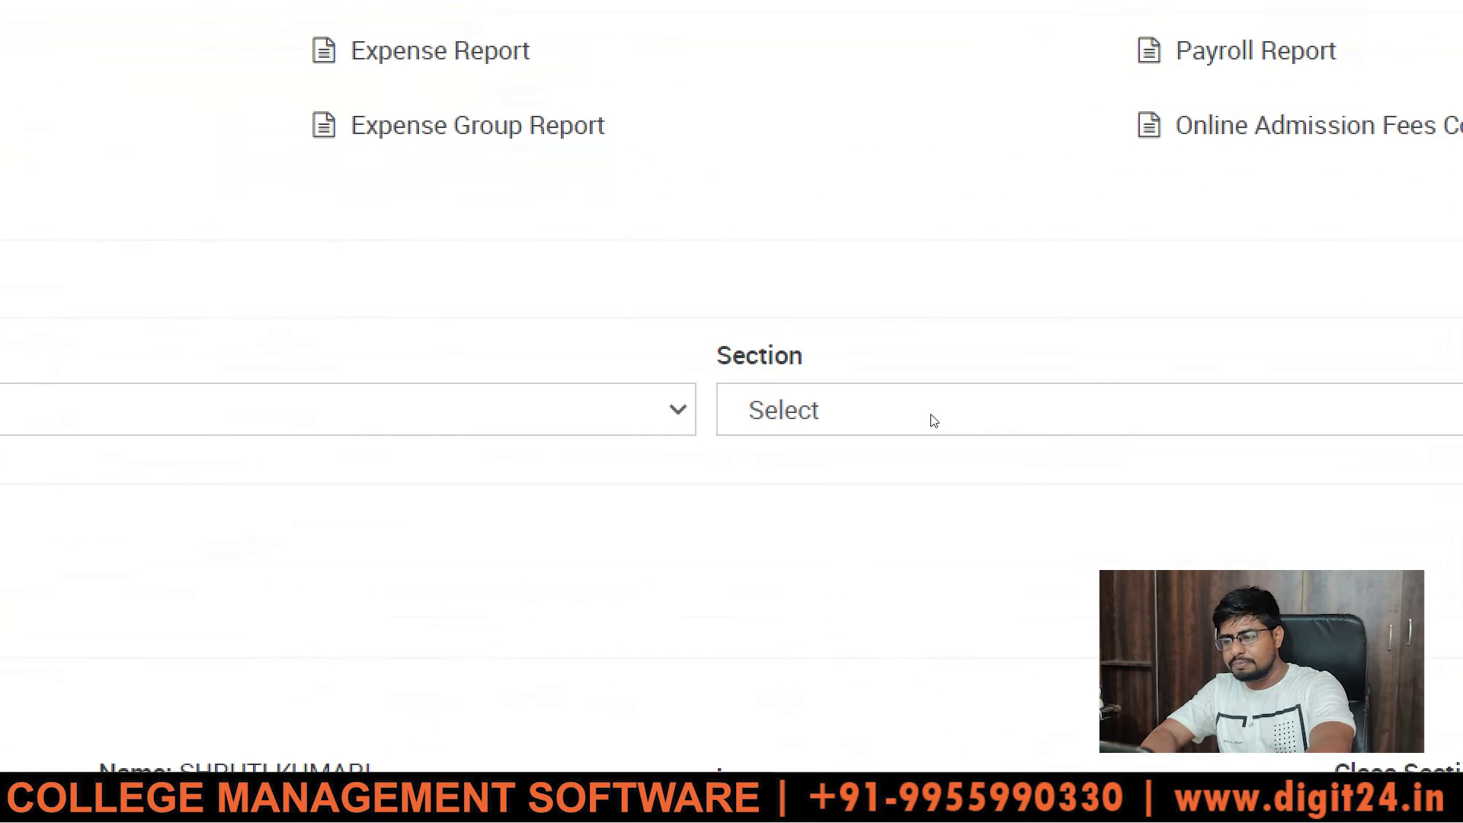
{"action": "left_click", "coordinate": [1374, 475]}
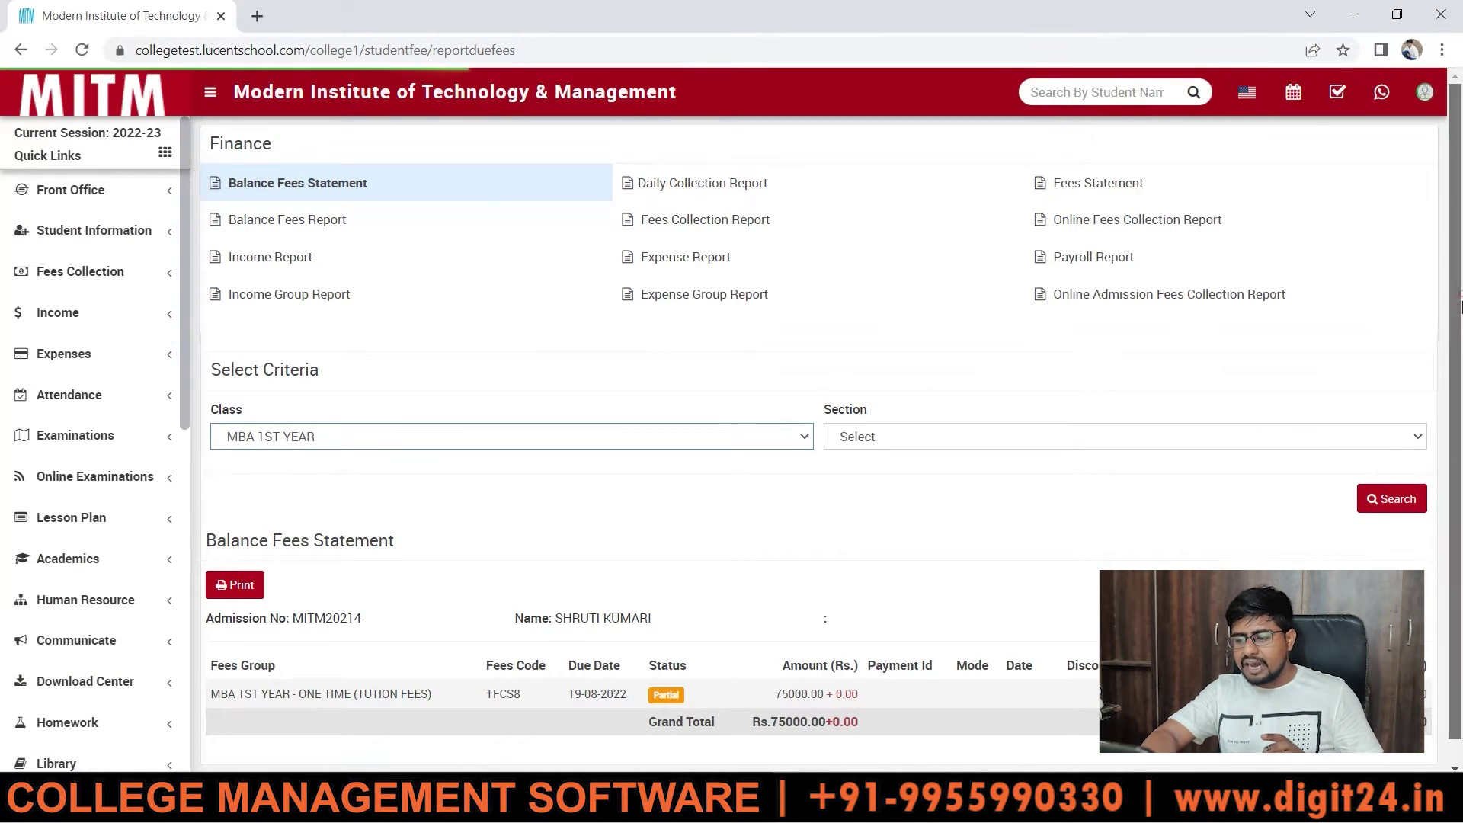
Step: Narrow the MBA 1ST YEAR balance fees search to section A
{"action": "left_click_drag", "start_coordinate": [1460, 301], "coordinate": [1460, 328]}
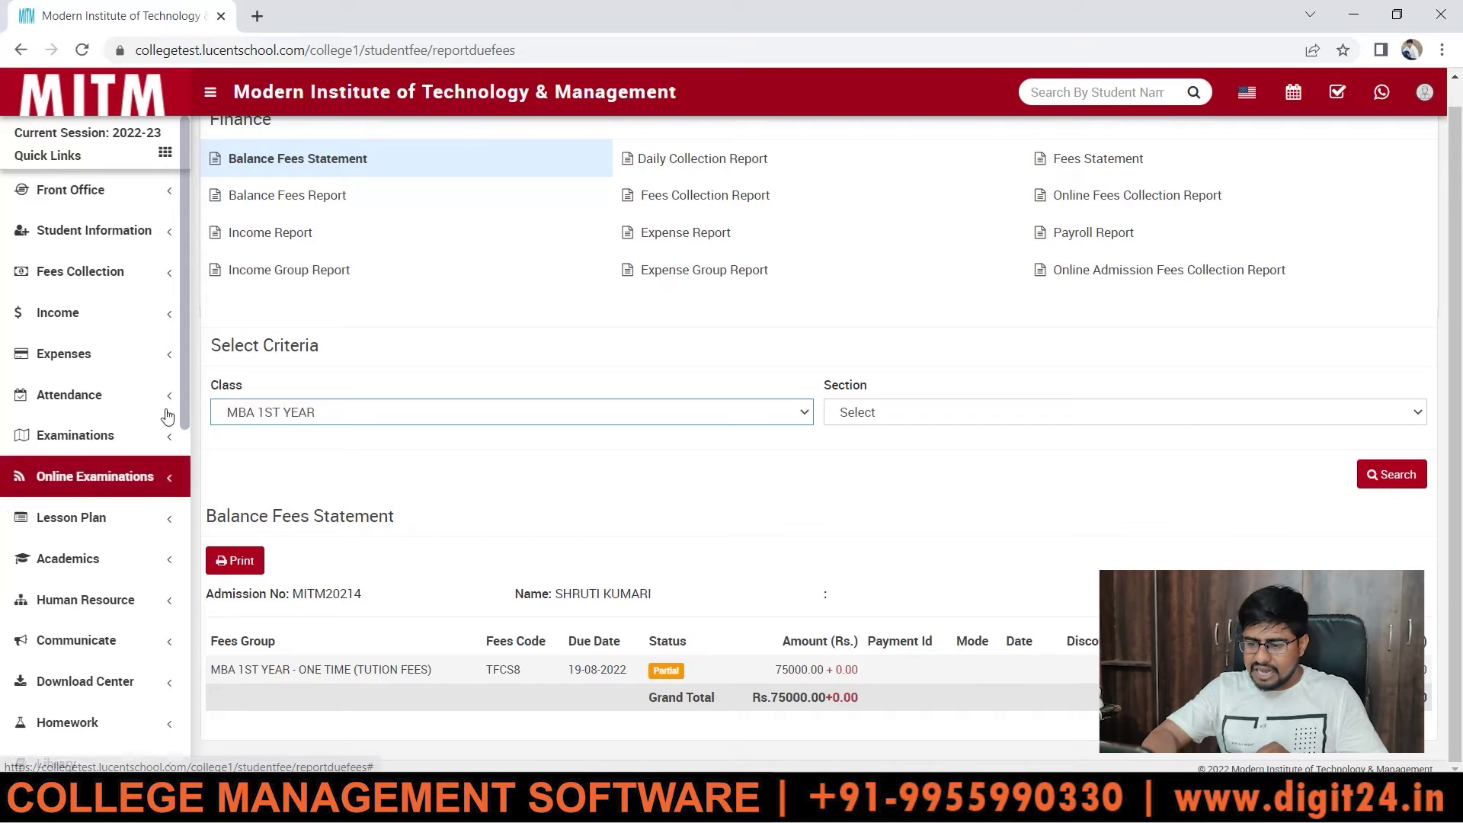
{"action": "left_click", "coordinate": [935, 404]}
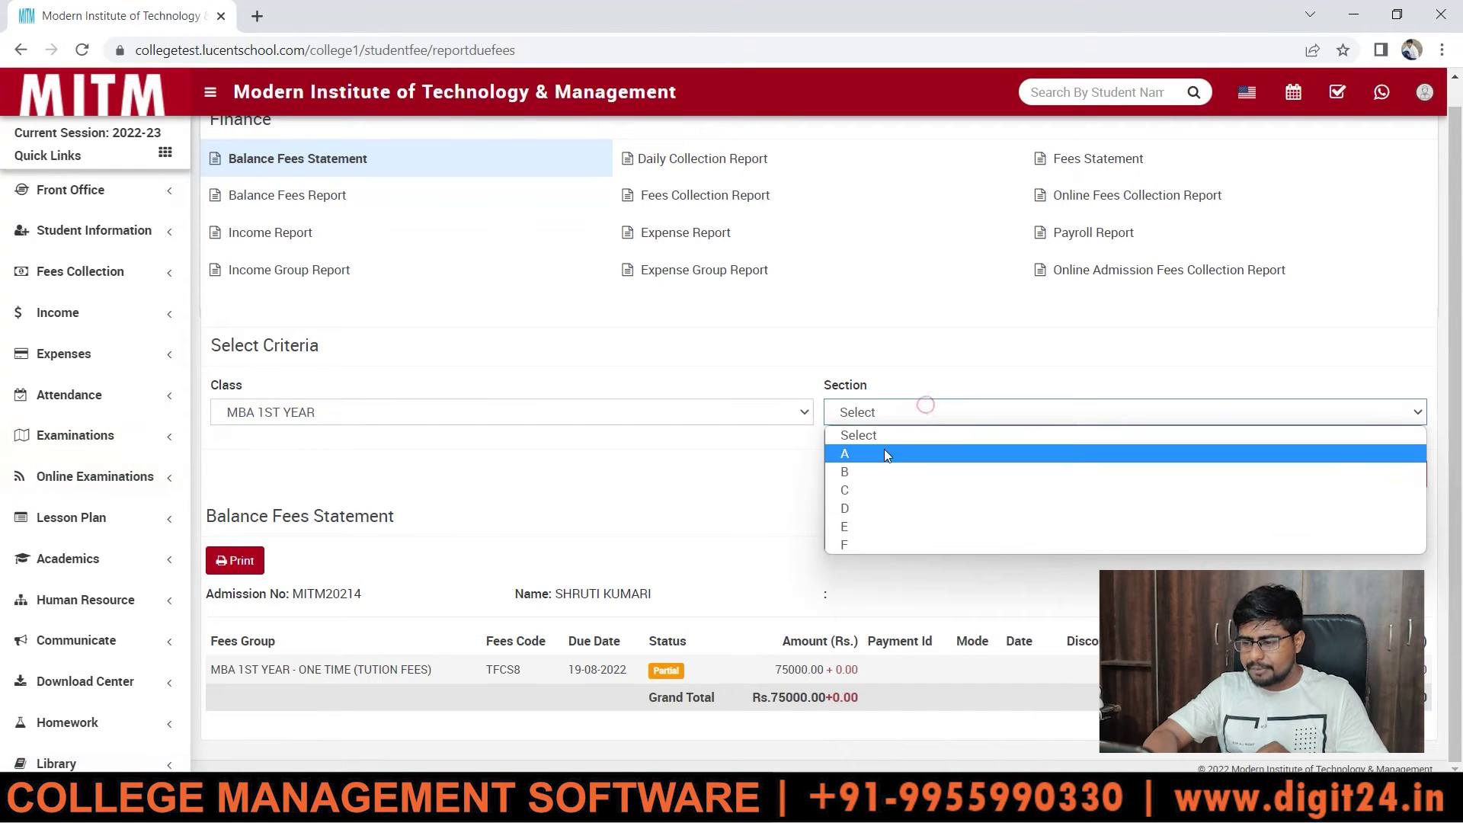
{"action": "left_click", "coordinate": [883, 457]}
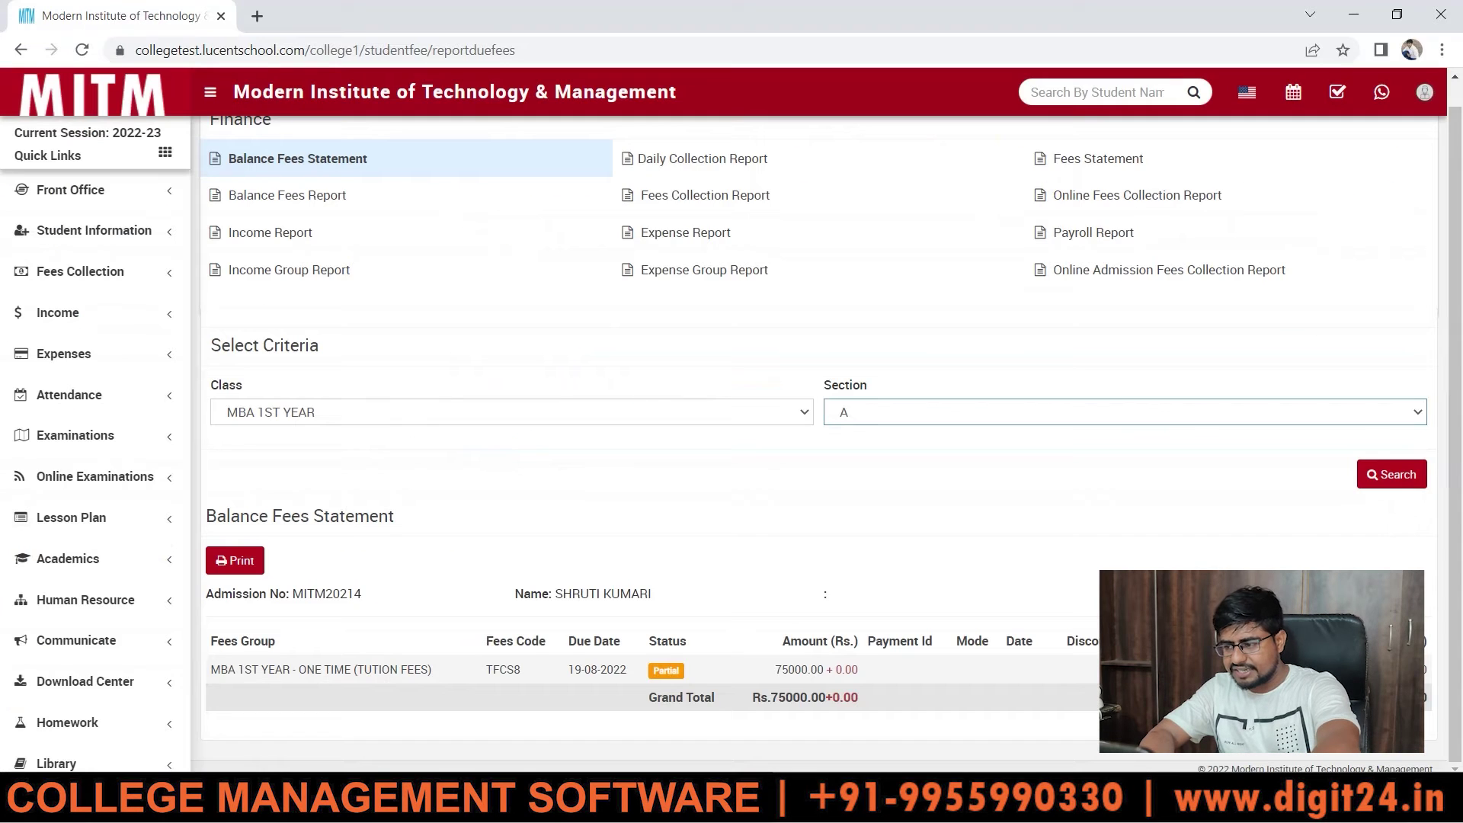
{"action": "left_click", "coordinate": [1399, 476]}
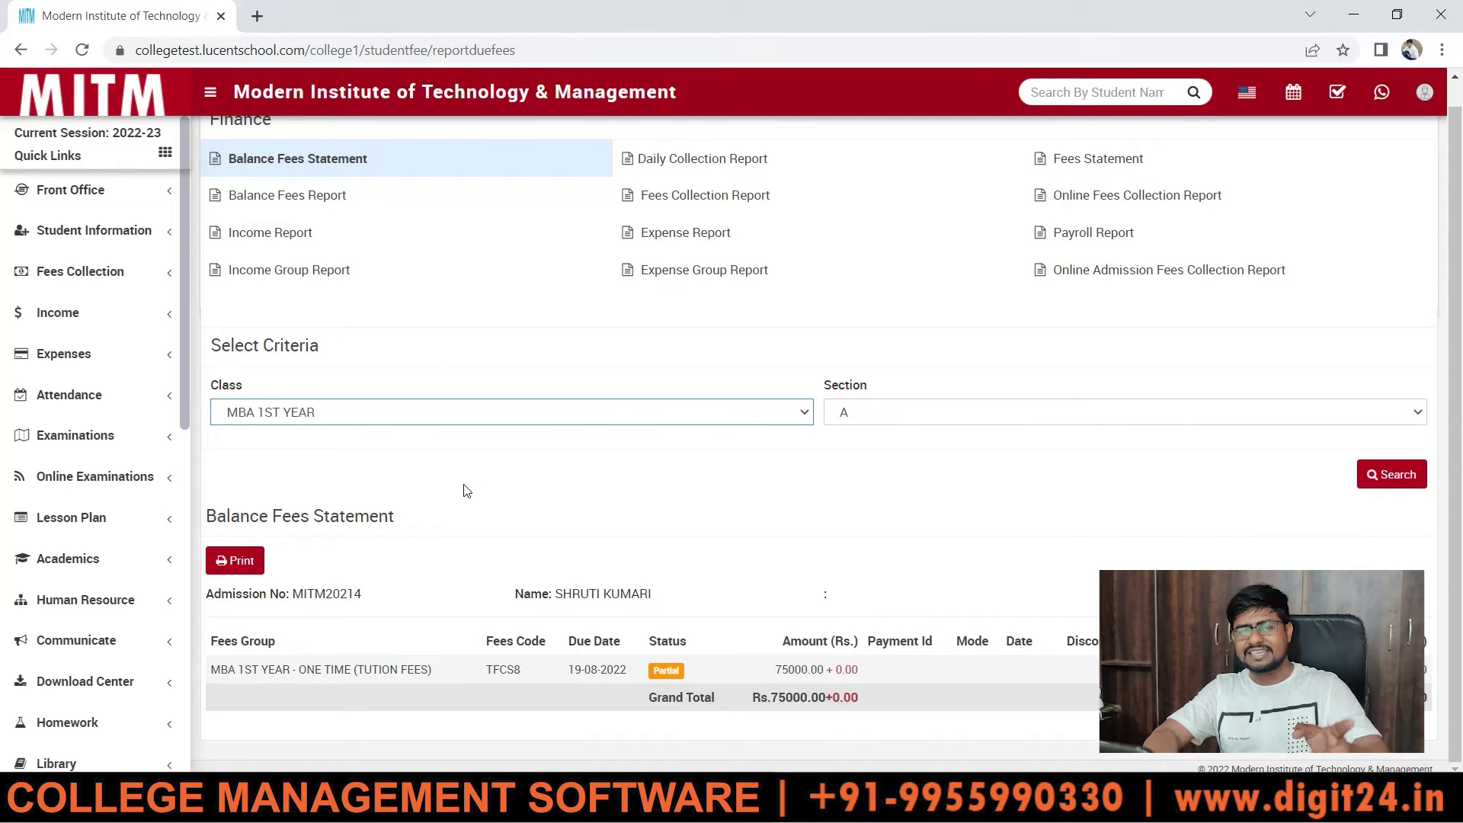
Step: Search the balance fees statement for class MECHANICAL ENGINEERING with no section selected
{"action": "left_click", "coordinate": [485, 422]}
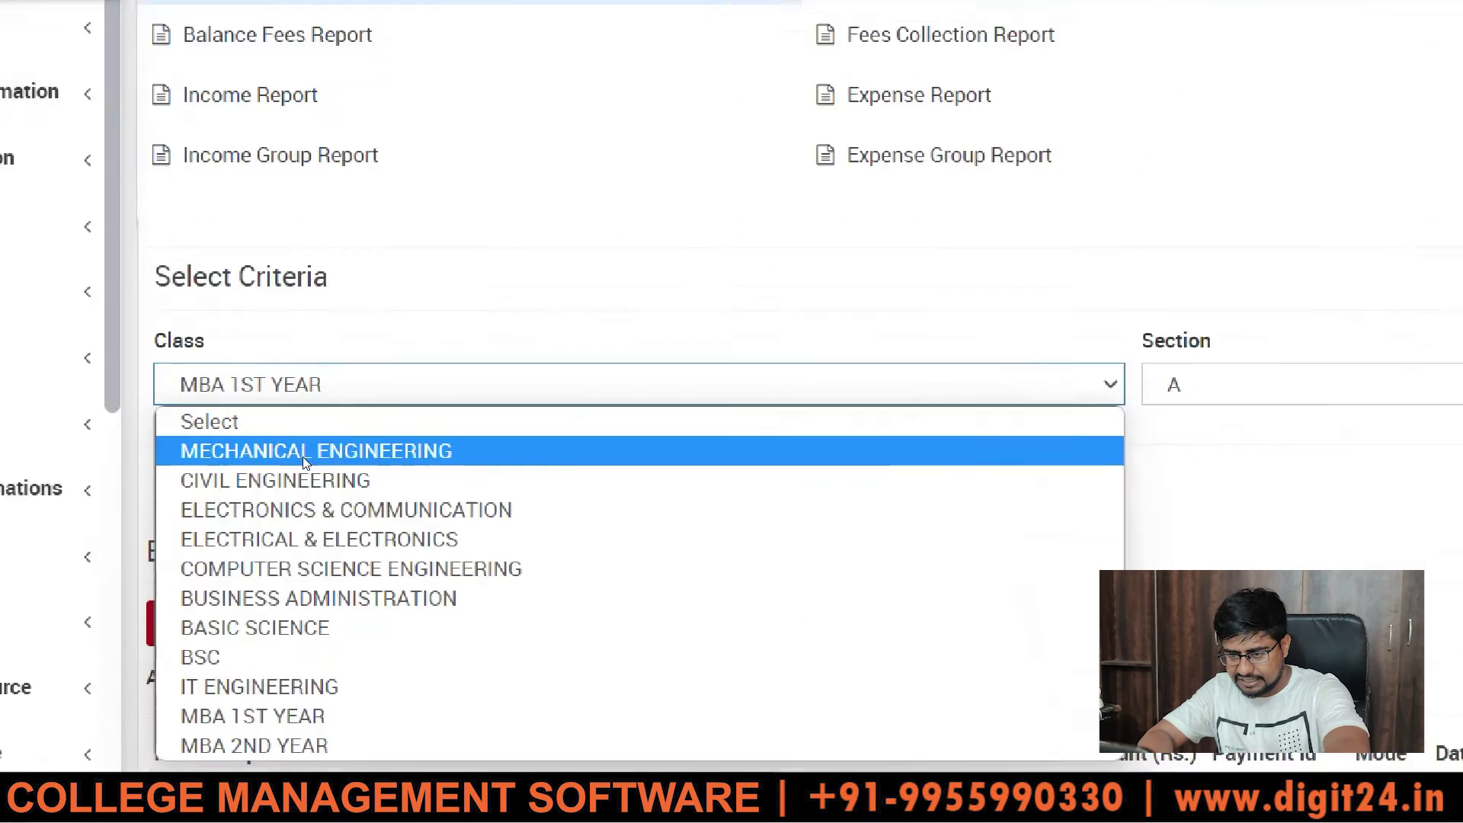
{"action": "left_click", "coordinate": [450, 415]}
{"action": "left_click", "coordinate": [450, 418]}
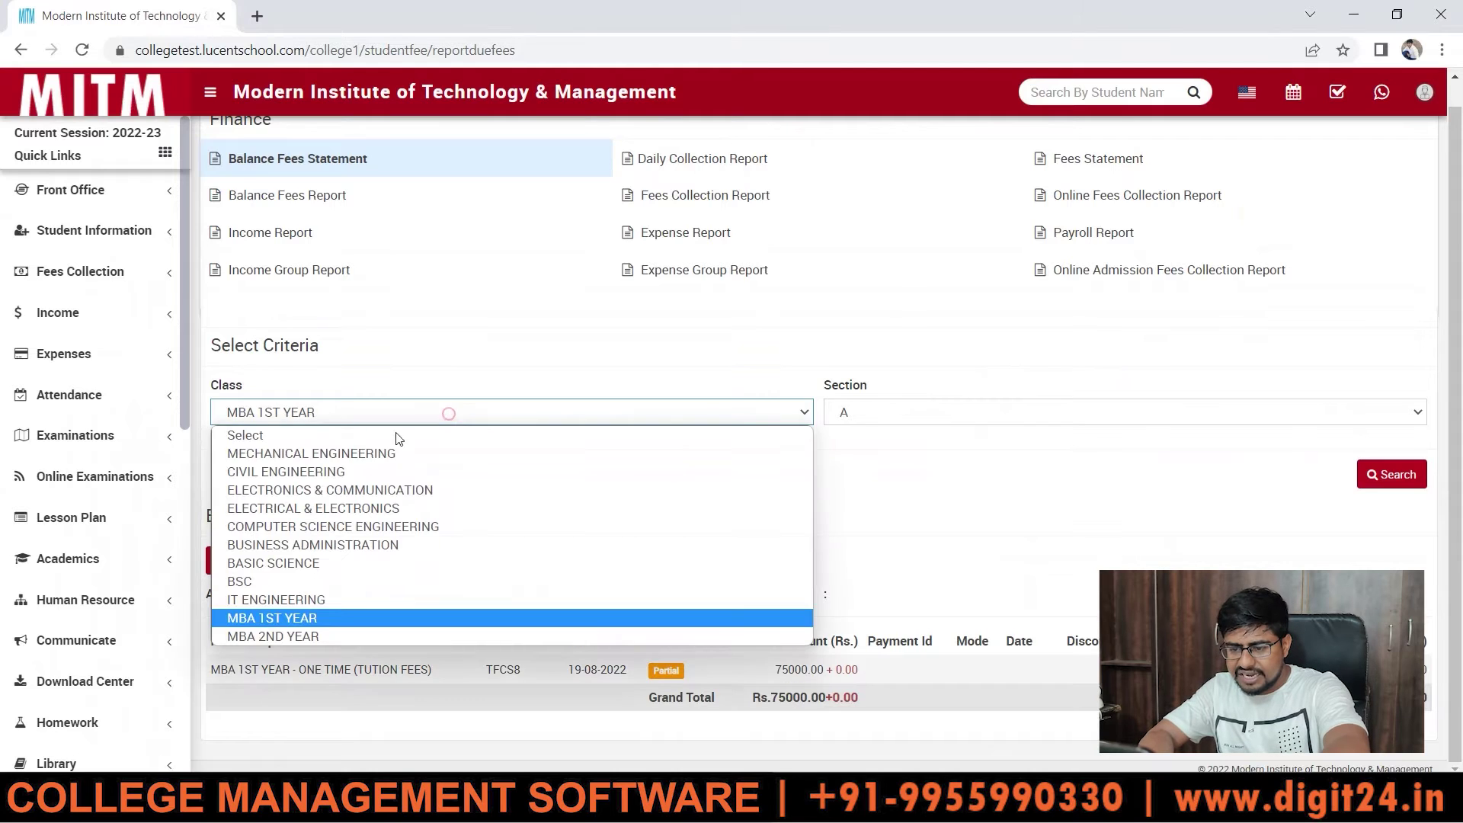
{"action": "left_click", "coordinate": [345, 452]}
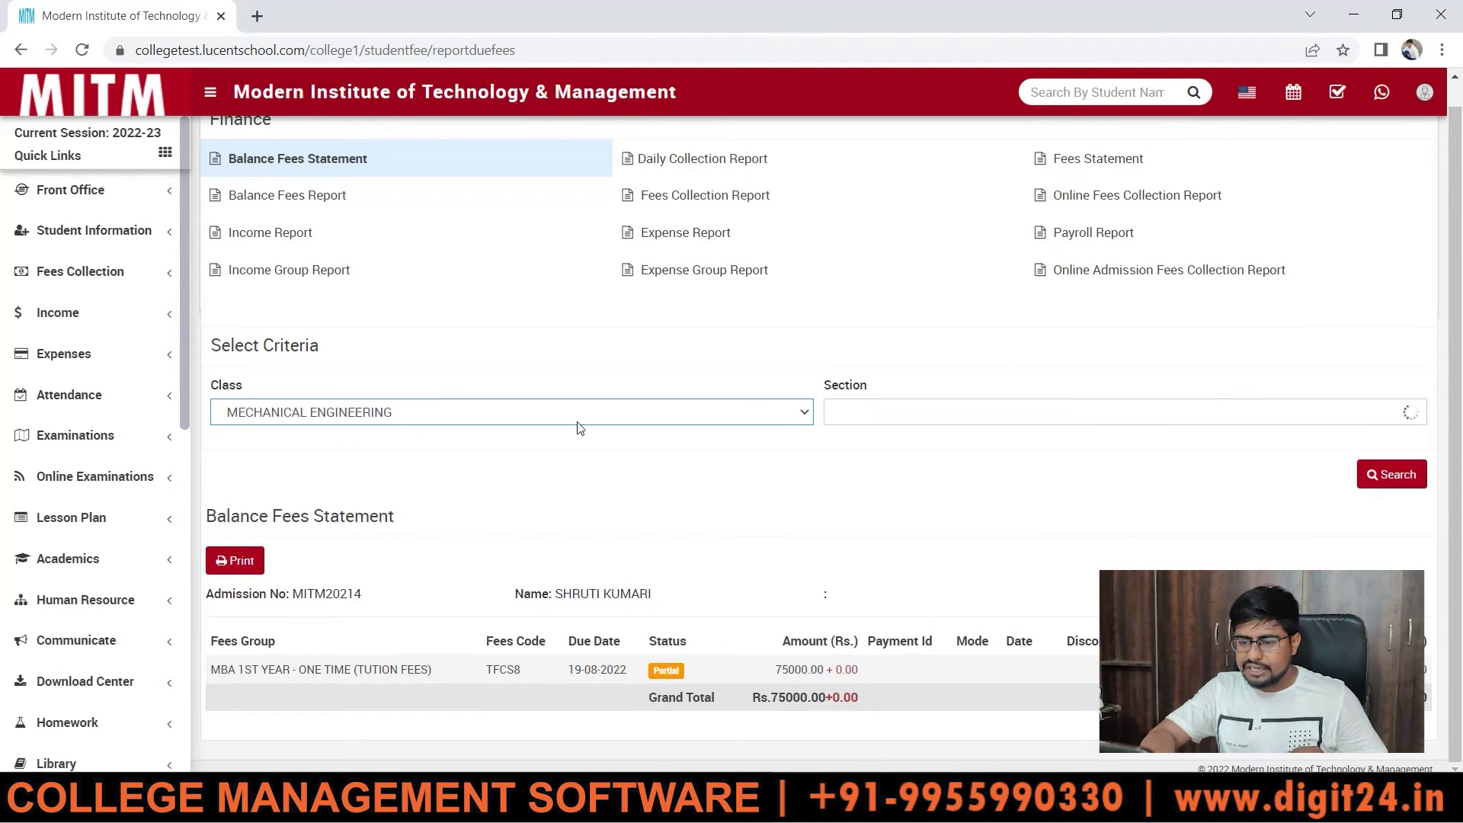
{"action": "left_click", "coordinate": [867, 410]}
{"action": "left_click", "coordinate": [950, 360]}
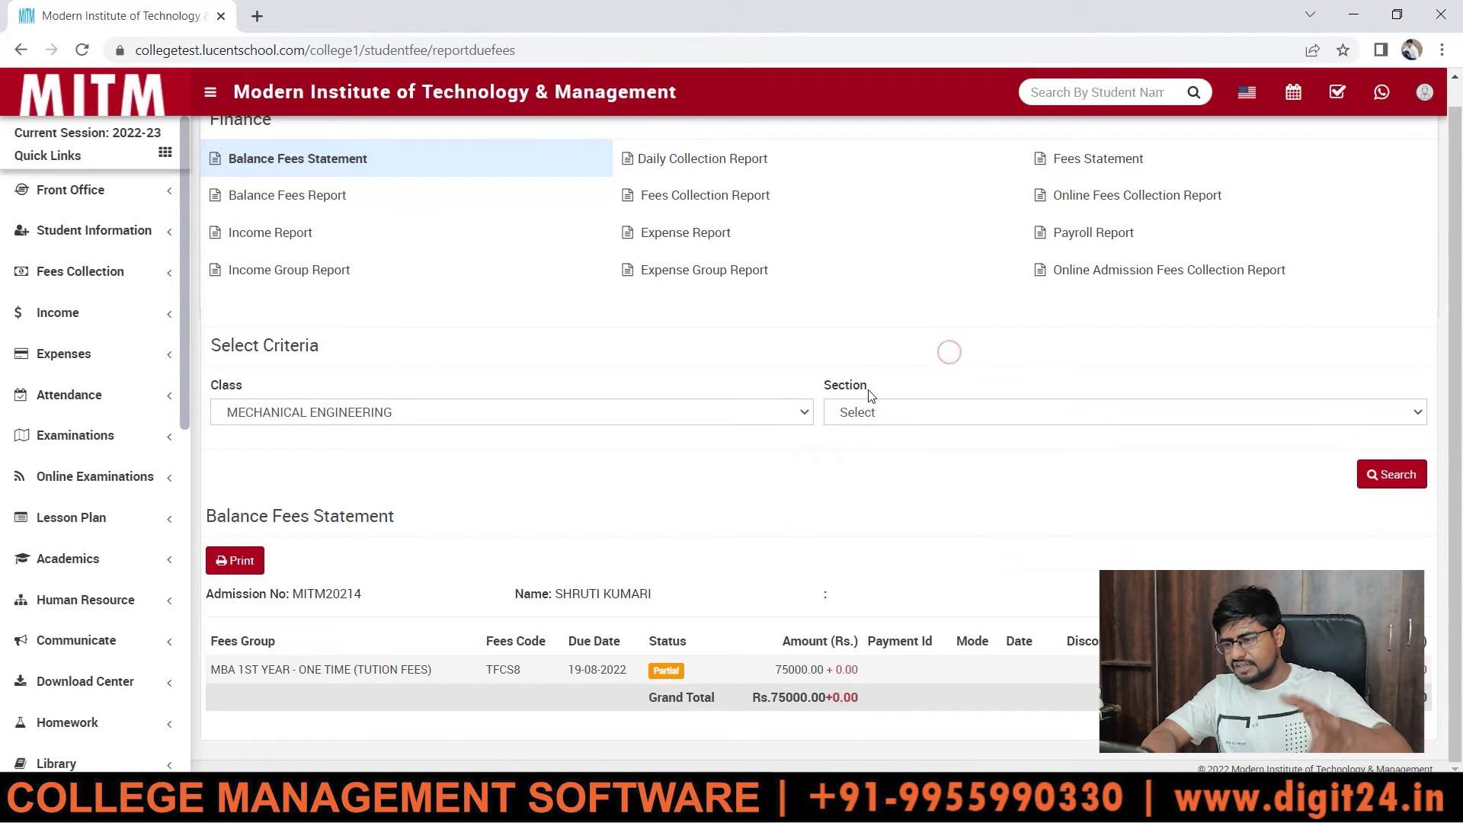
{"action": "left_click", "coordinate": [1387, 477]}
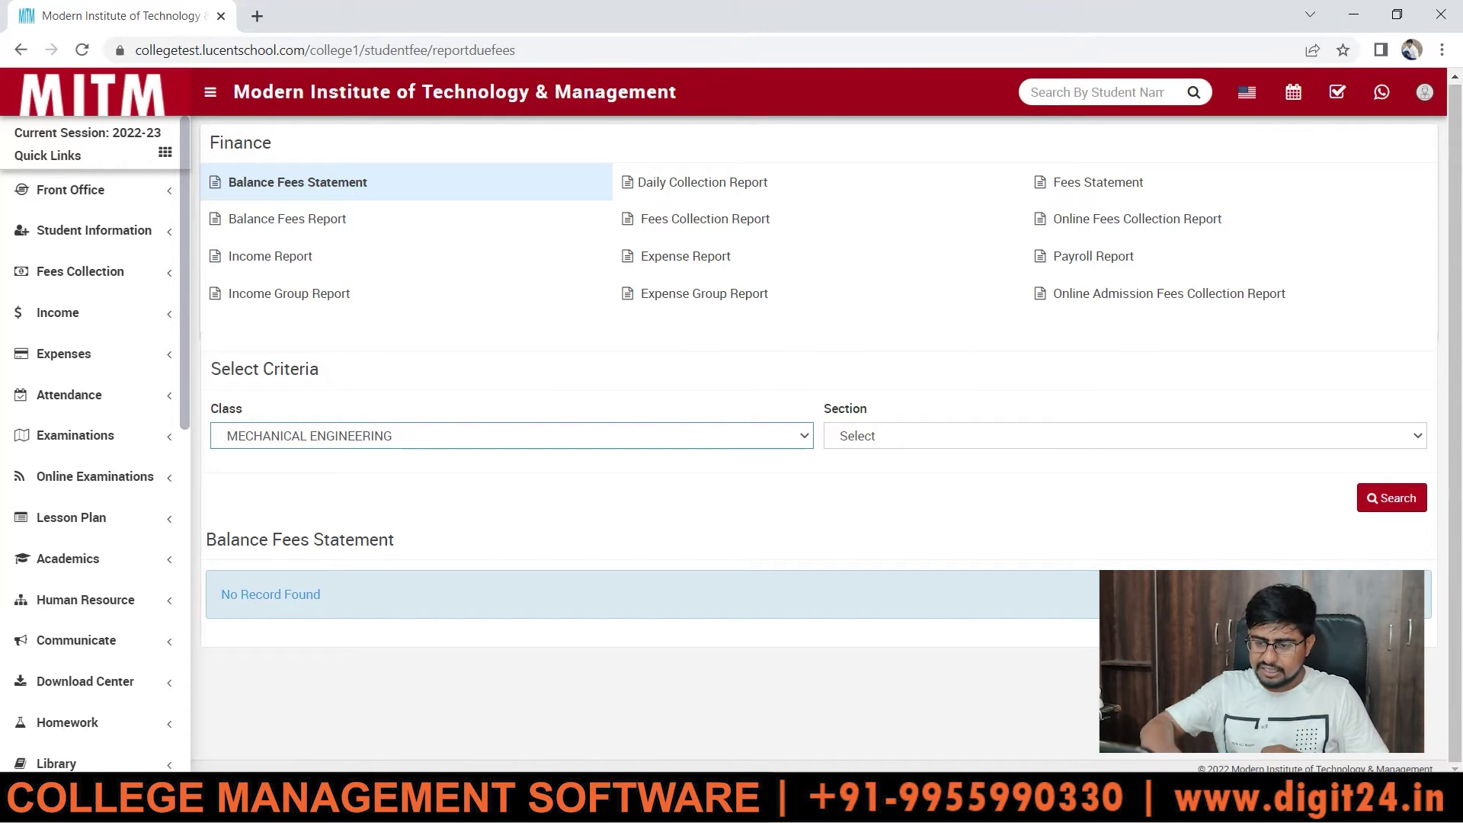
Step: Search the balance fees statement for class MBA 1ST YEAR, section B
{"action": "left_click", "coordinate": [506, 437]}
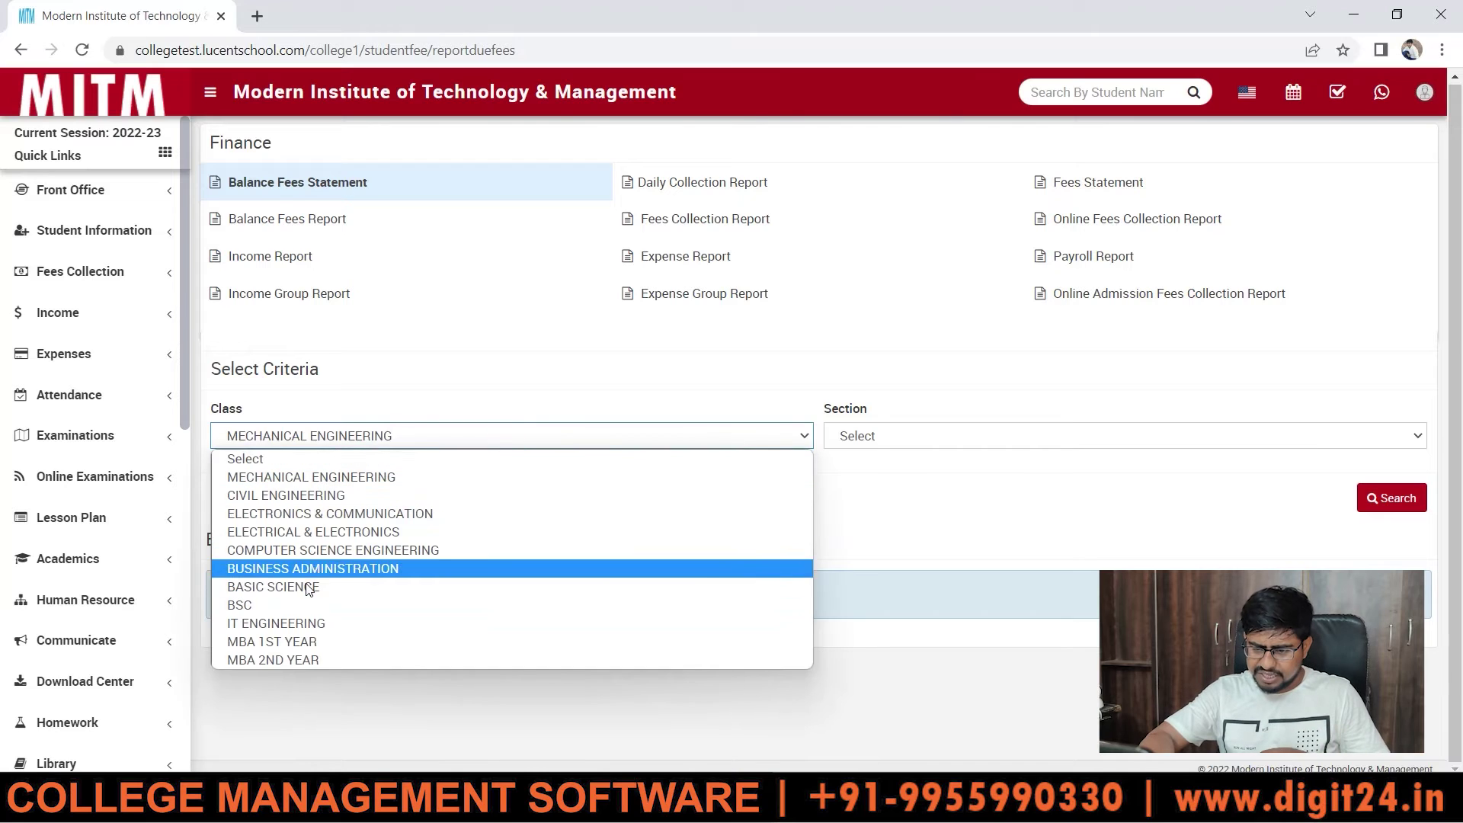
{"action": "left_click", "coordinate": [304, 639]}
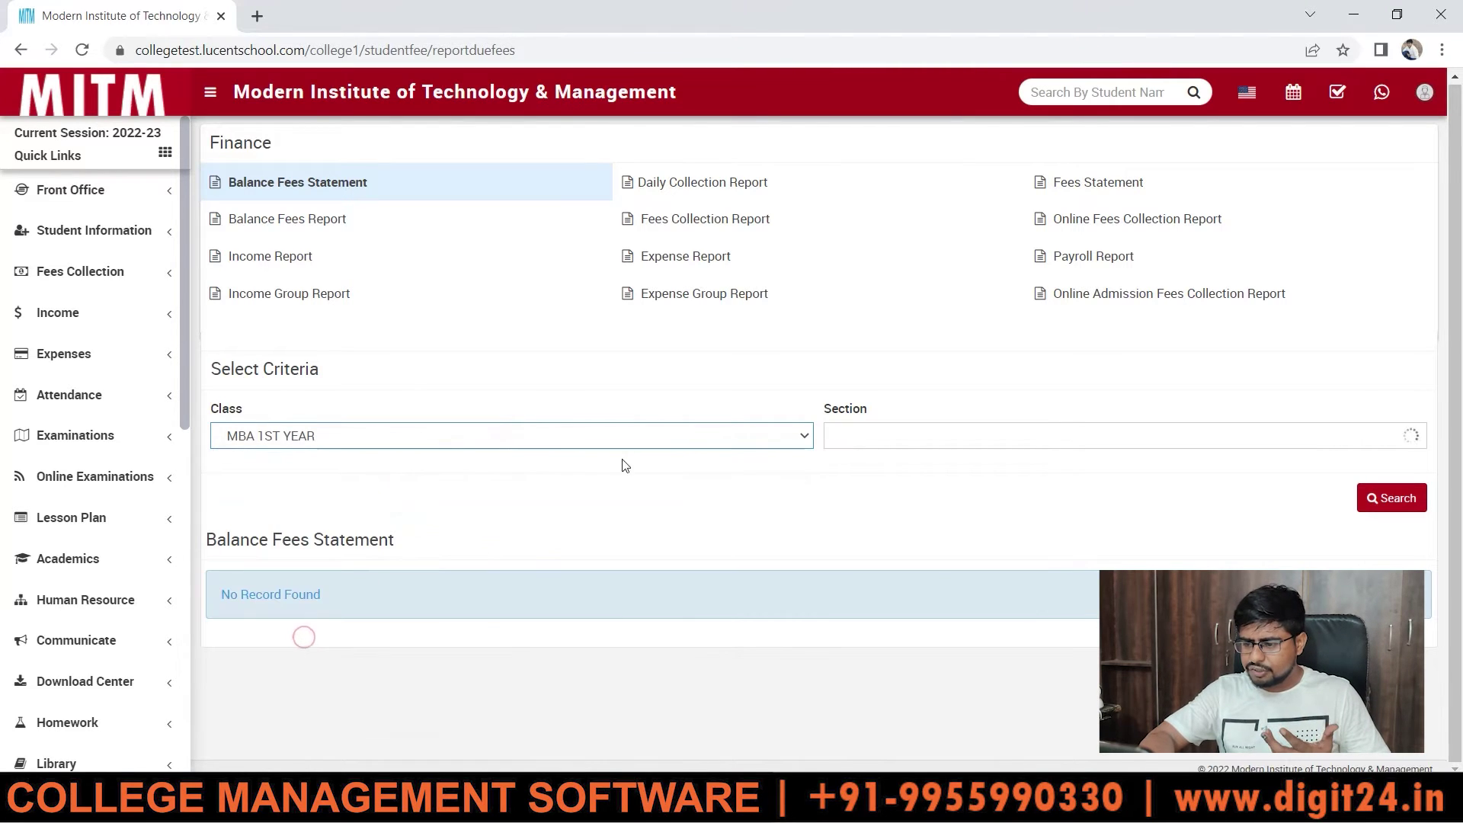
{"action": "left_click", "coordinate": [898, 436]}
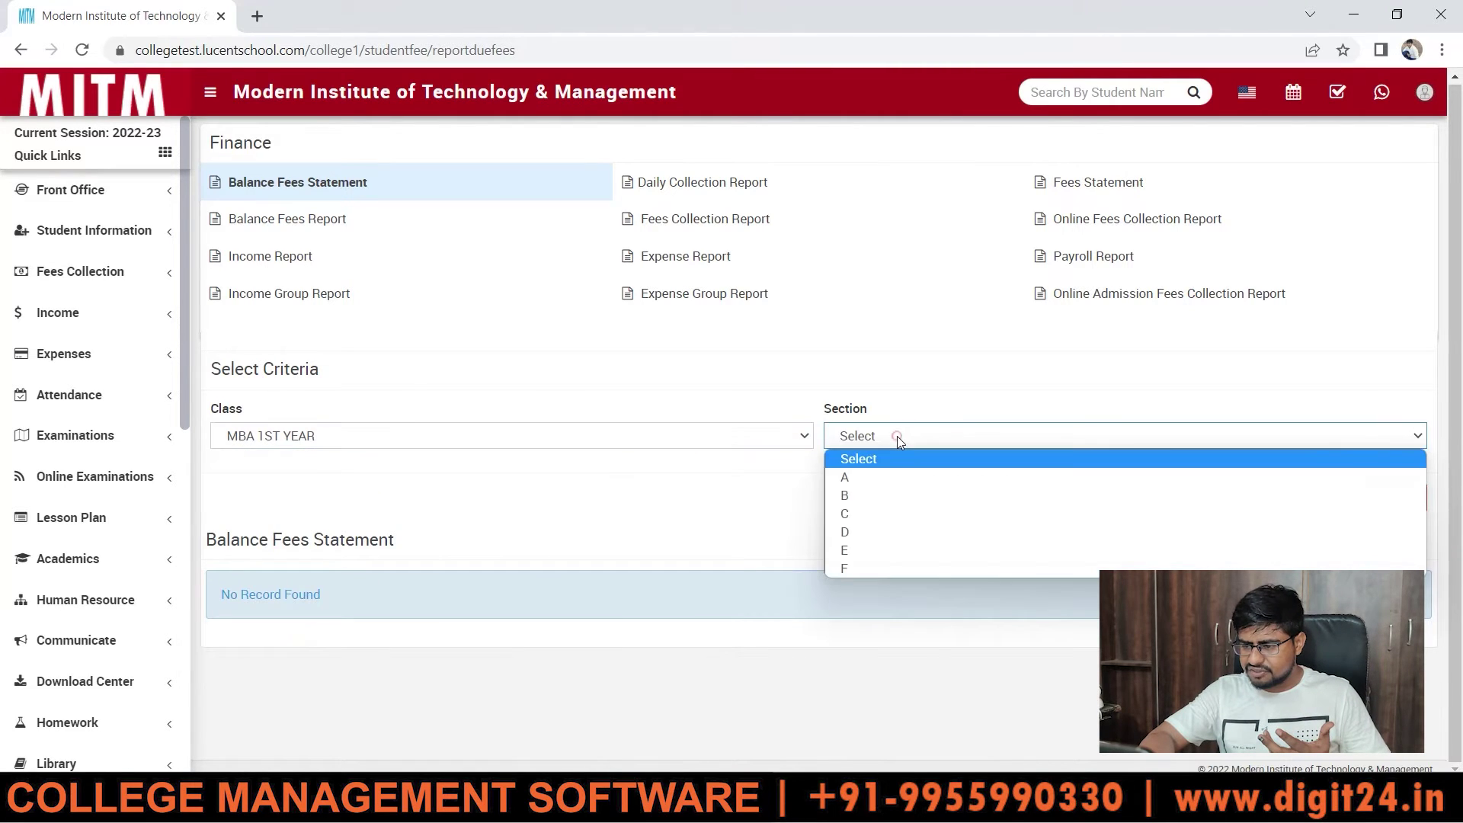
{"action": "left_click", "coordinate": [901, 477]}
{"action": "left_click", "coordinate": [967, 439]}
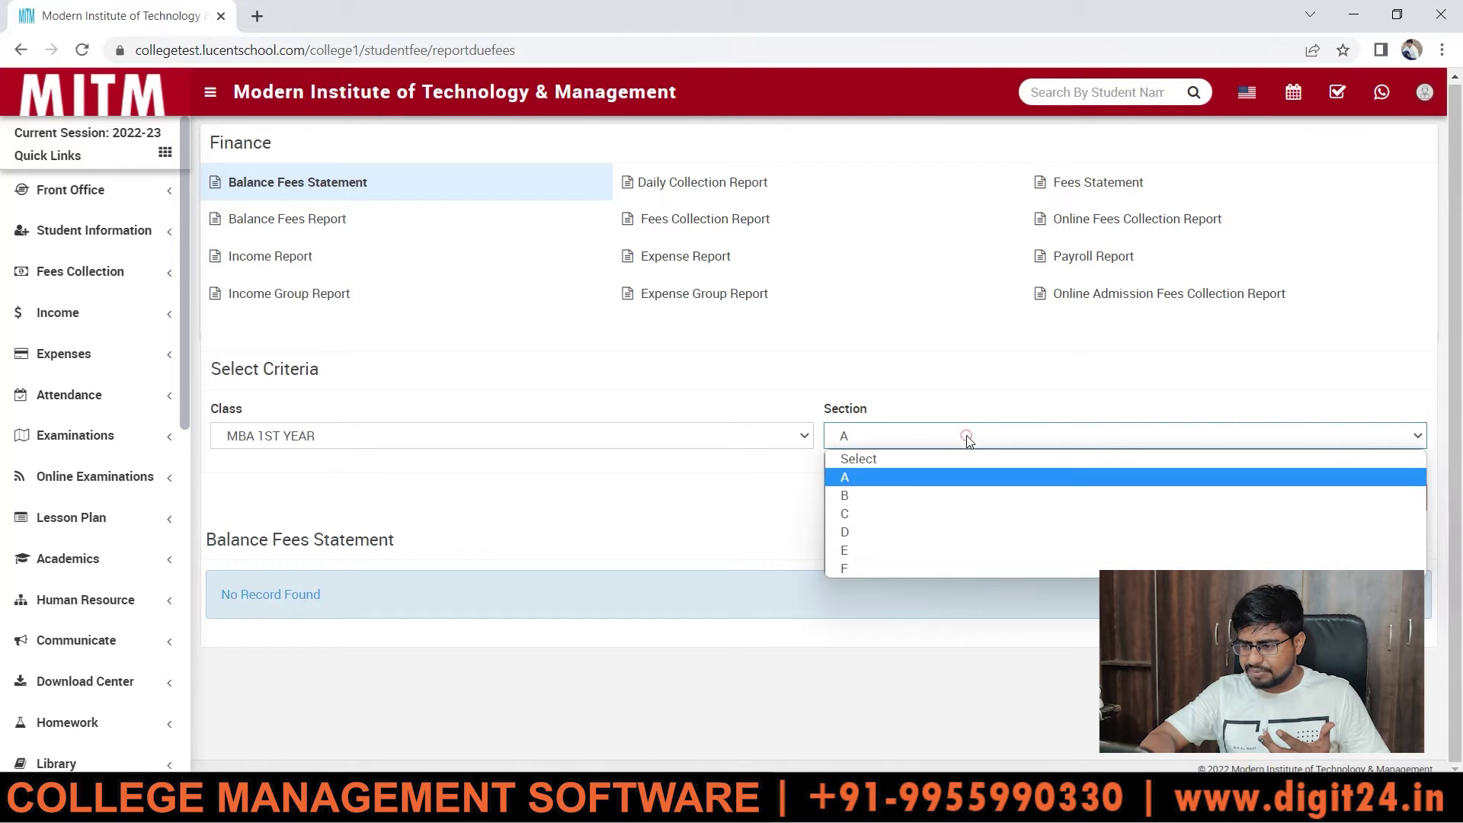
{"action": "left_click", "coordinate": [868, 495]}
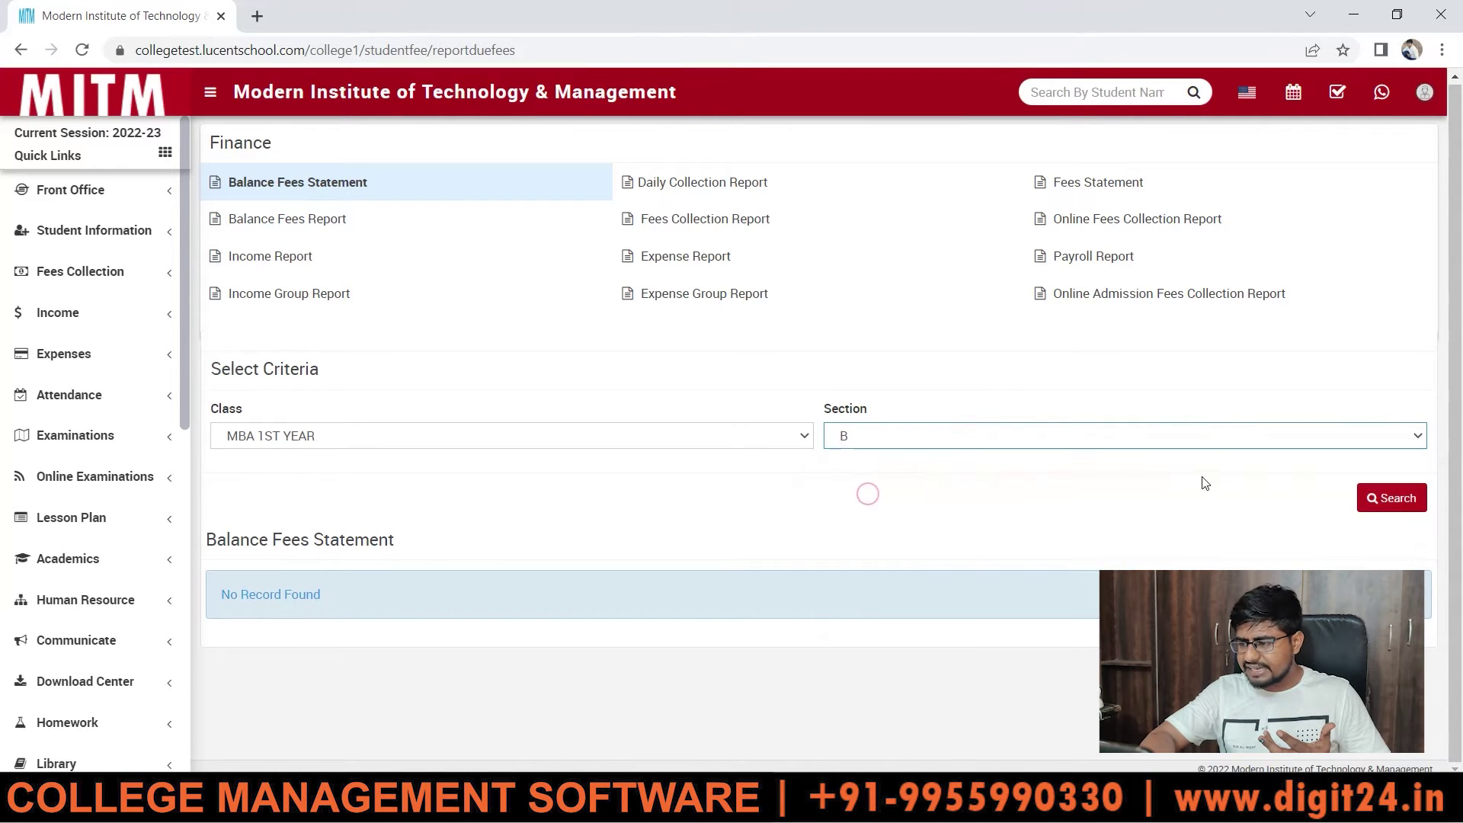
{"action": "left_click", "coordinate": [1399, 497]}
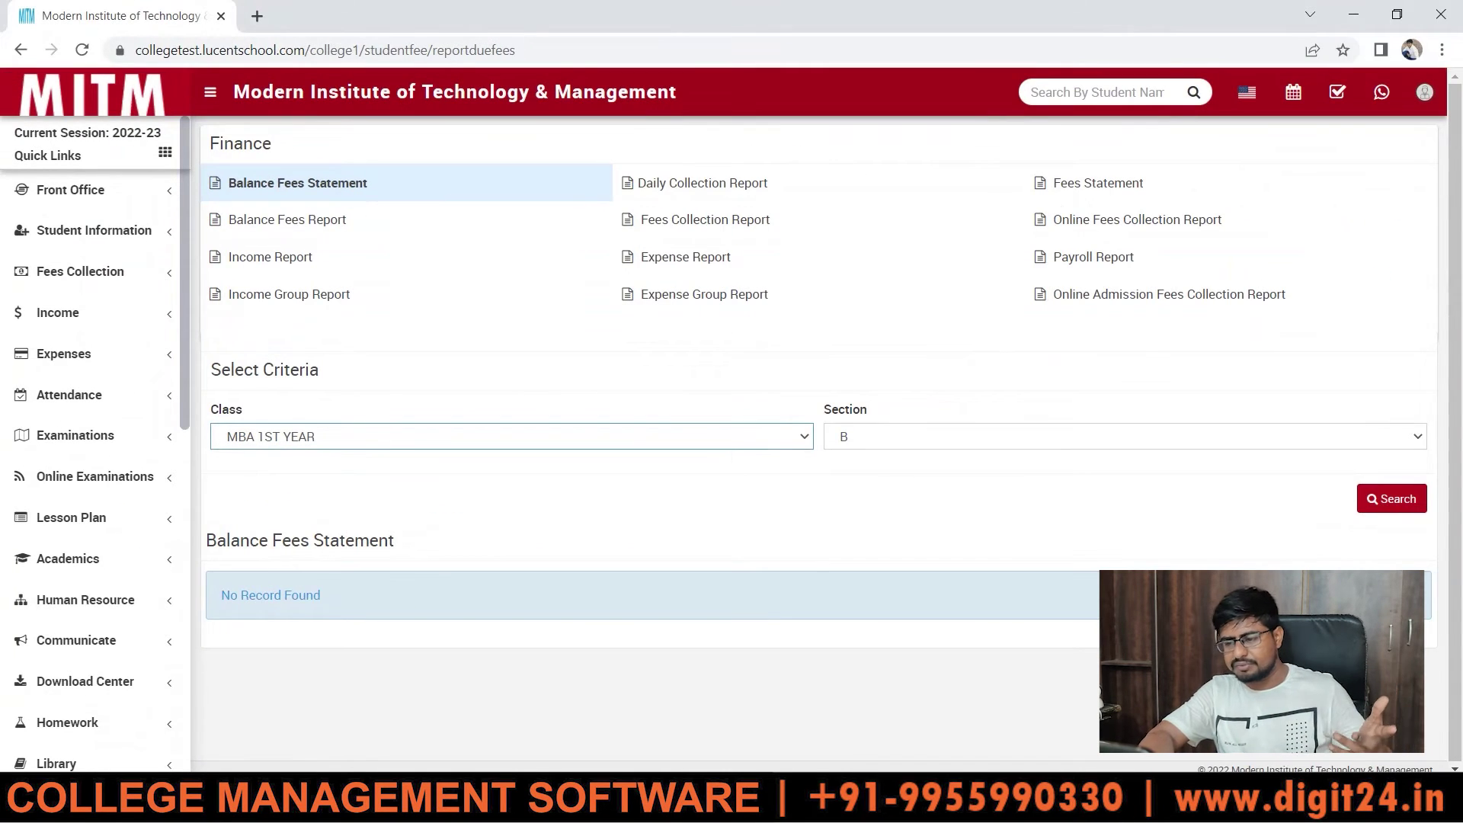
Step: Change the section to A and rerun the MBA 1ST YEAR balance fees search
{"action": "left_click", "coordinate": [856, 442]}
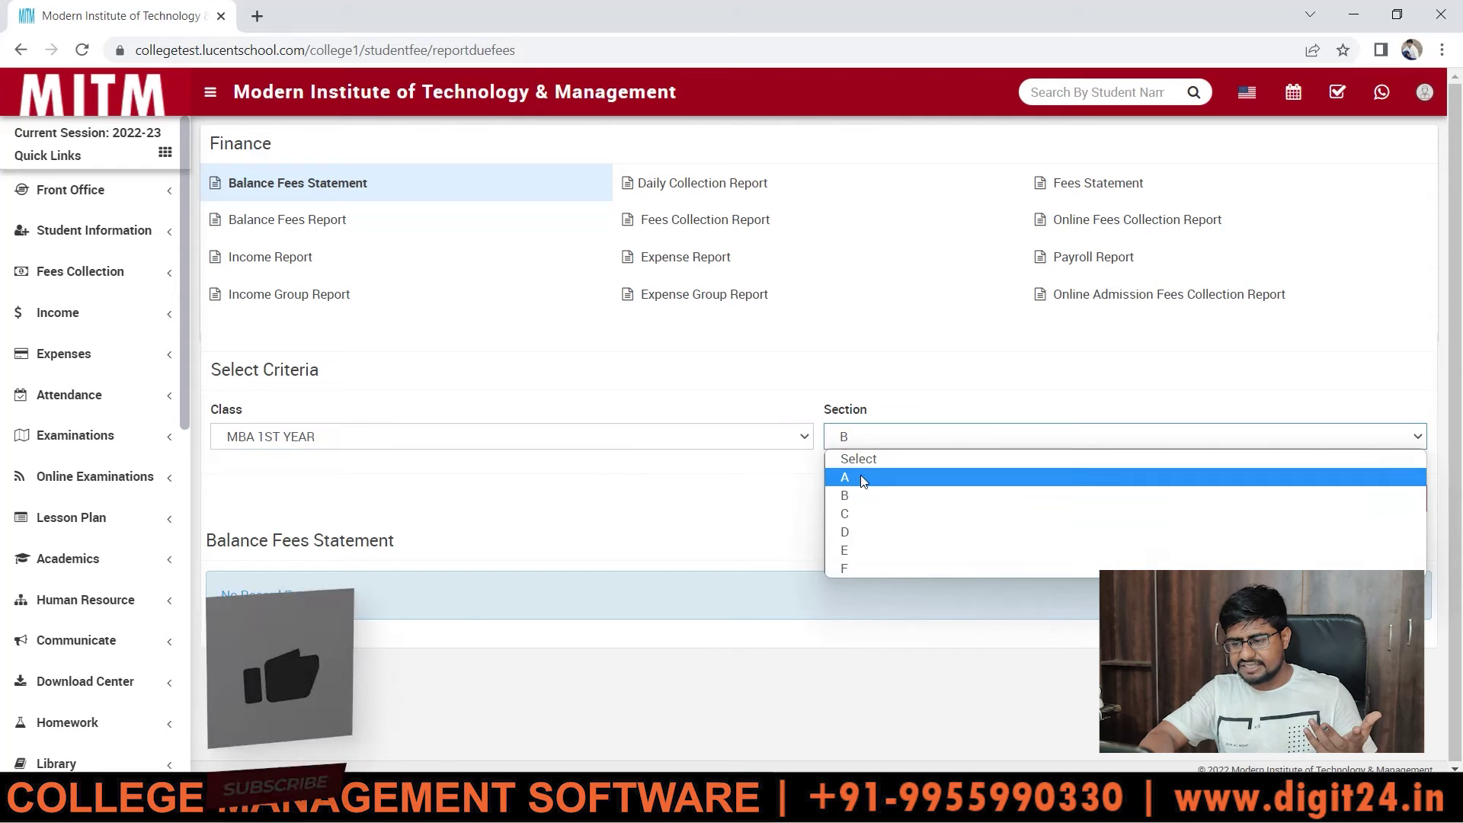
{"action": "left_click", "coordinate": [861, 475]}
{"action": "left_click", "coordinate": [1391, 499]}
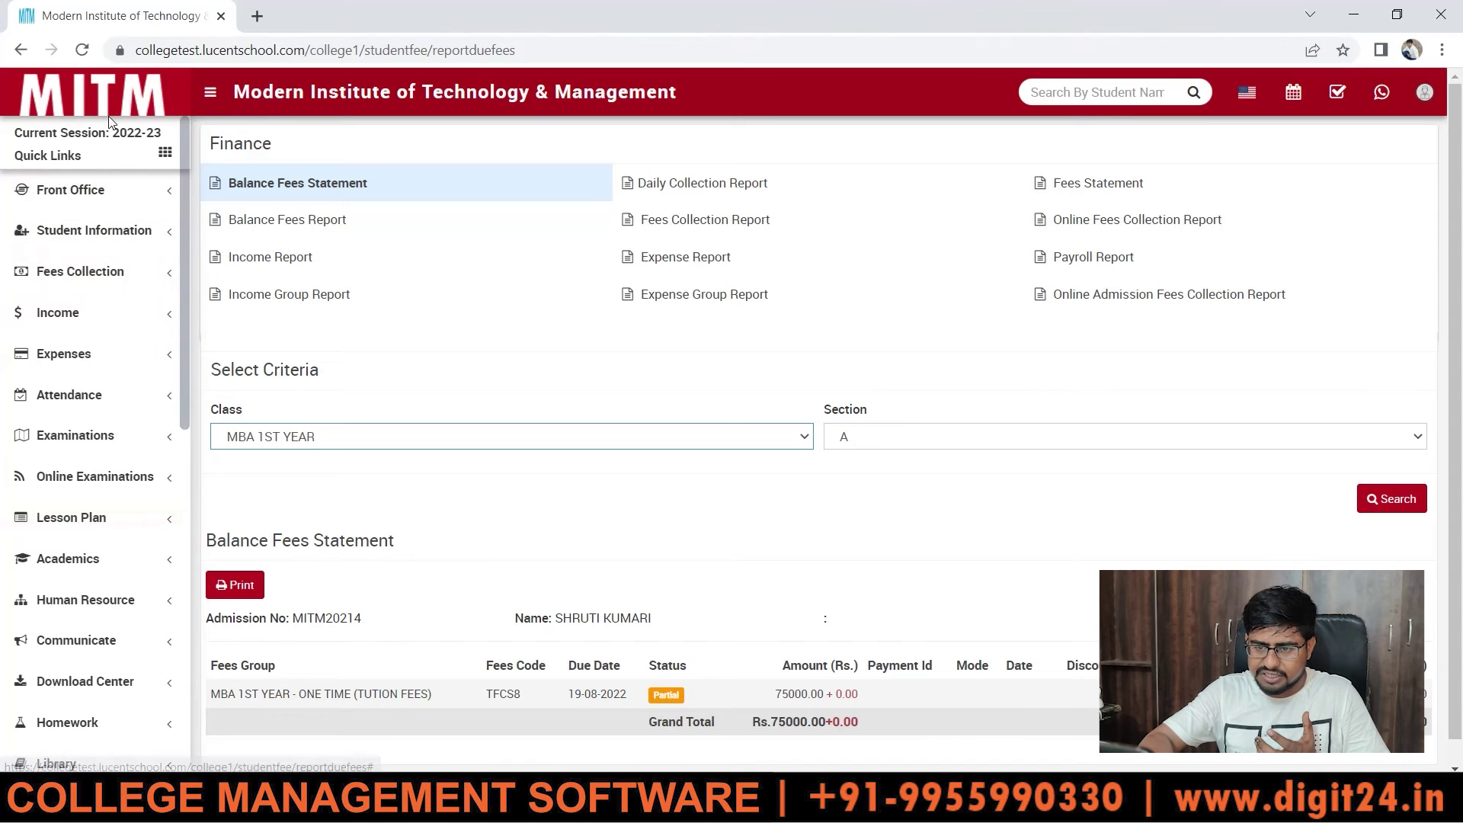
Step: Return to the dashboard and look over its fee charts, calendar and staff summary
{"action": "left_click", "coordinate": [77, 95]}
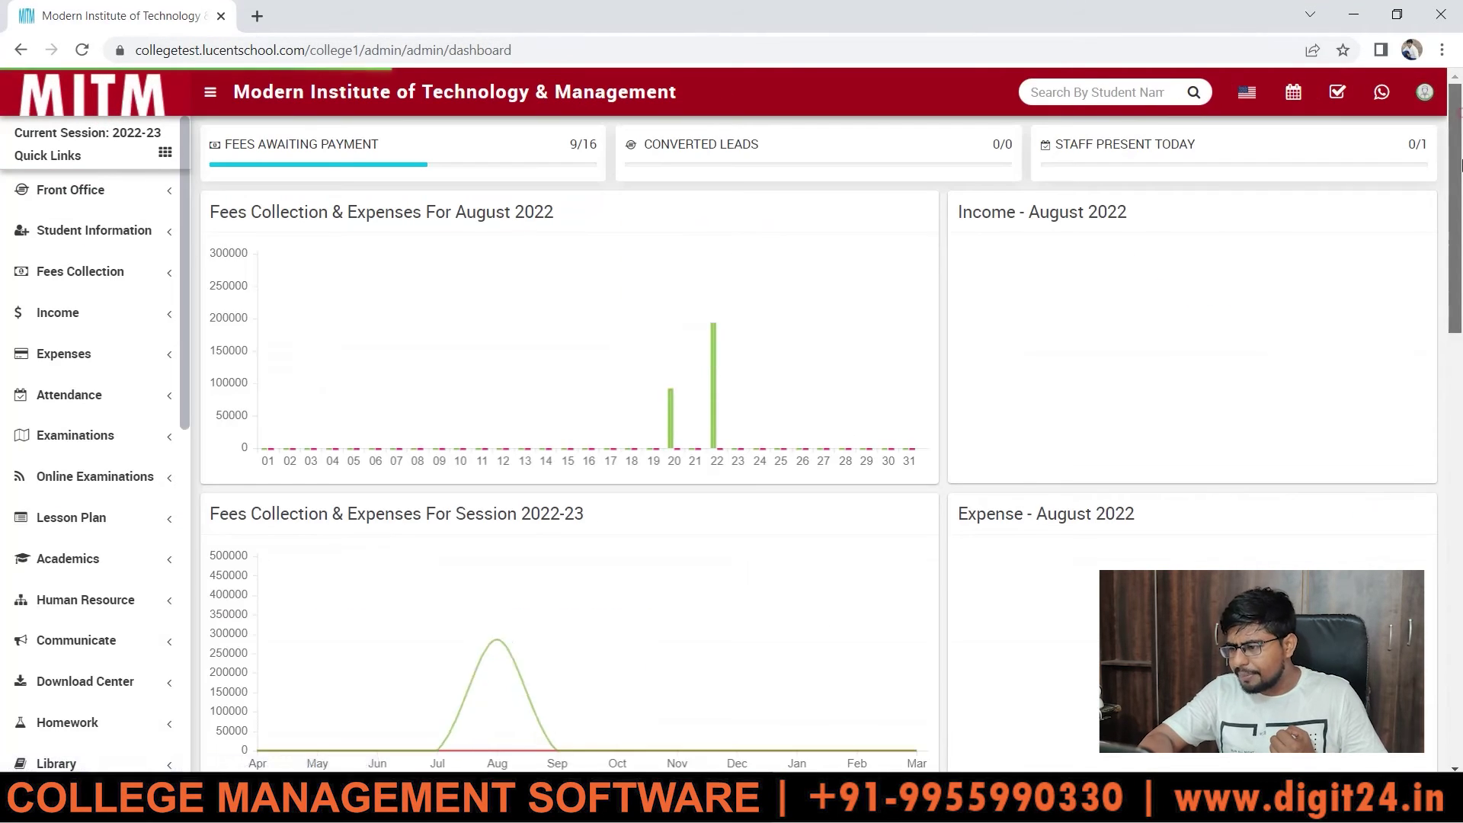
{"action": "left_click_drag", "start_coordinate": [1455, 114], "coordinate": [1459, 491]}
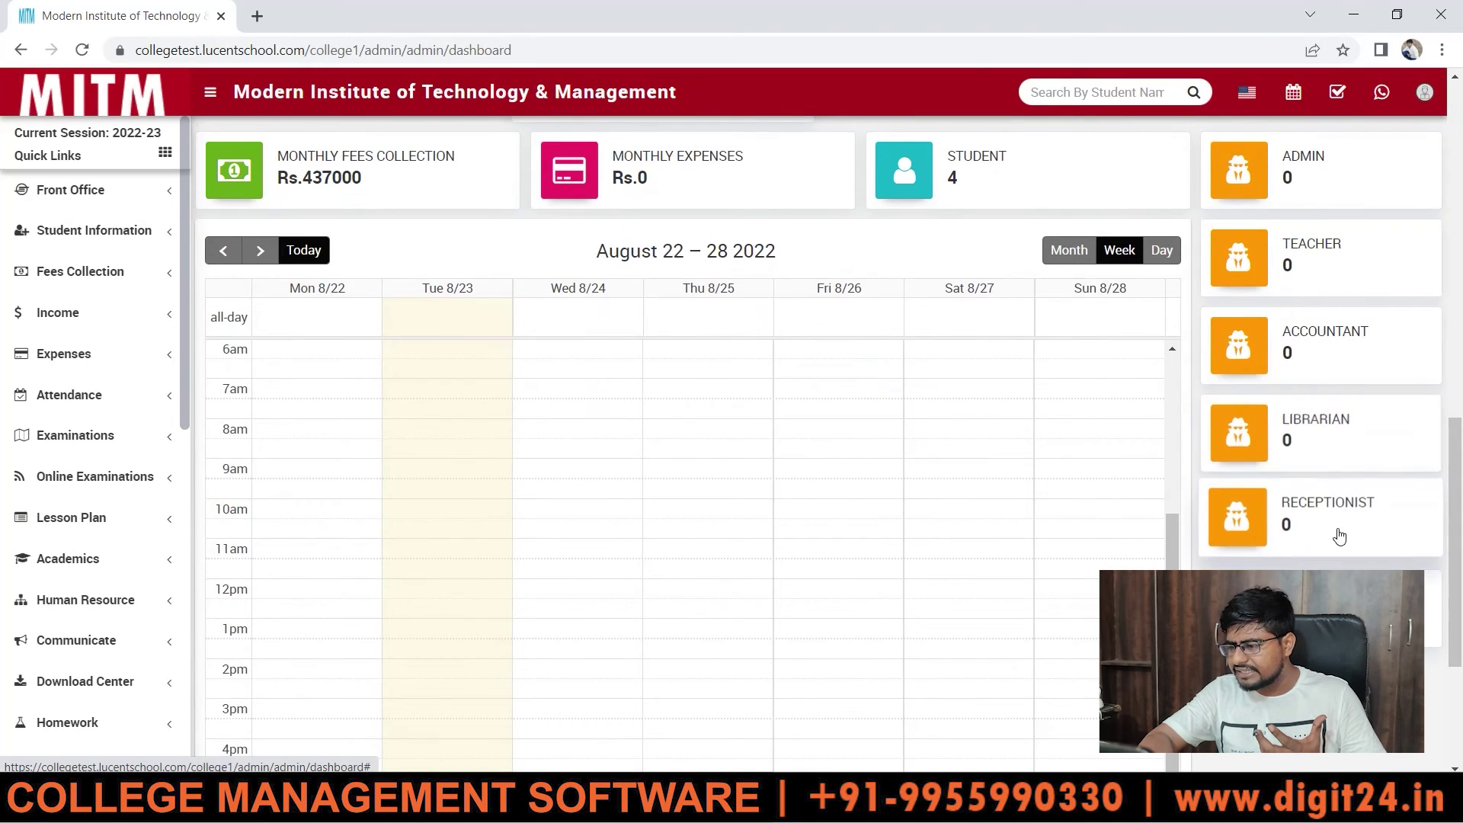
{"action": "left_click_drag", "start_coordinate": [1456, 591], "coordinate": [1459, 221]}
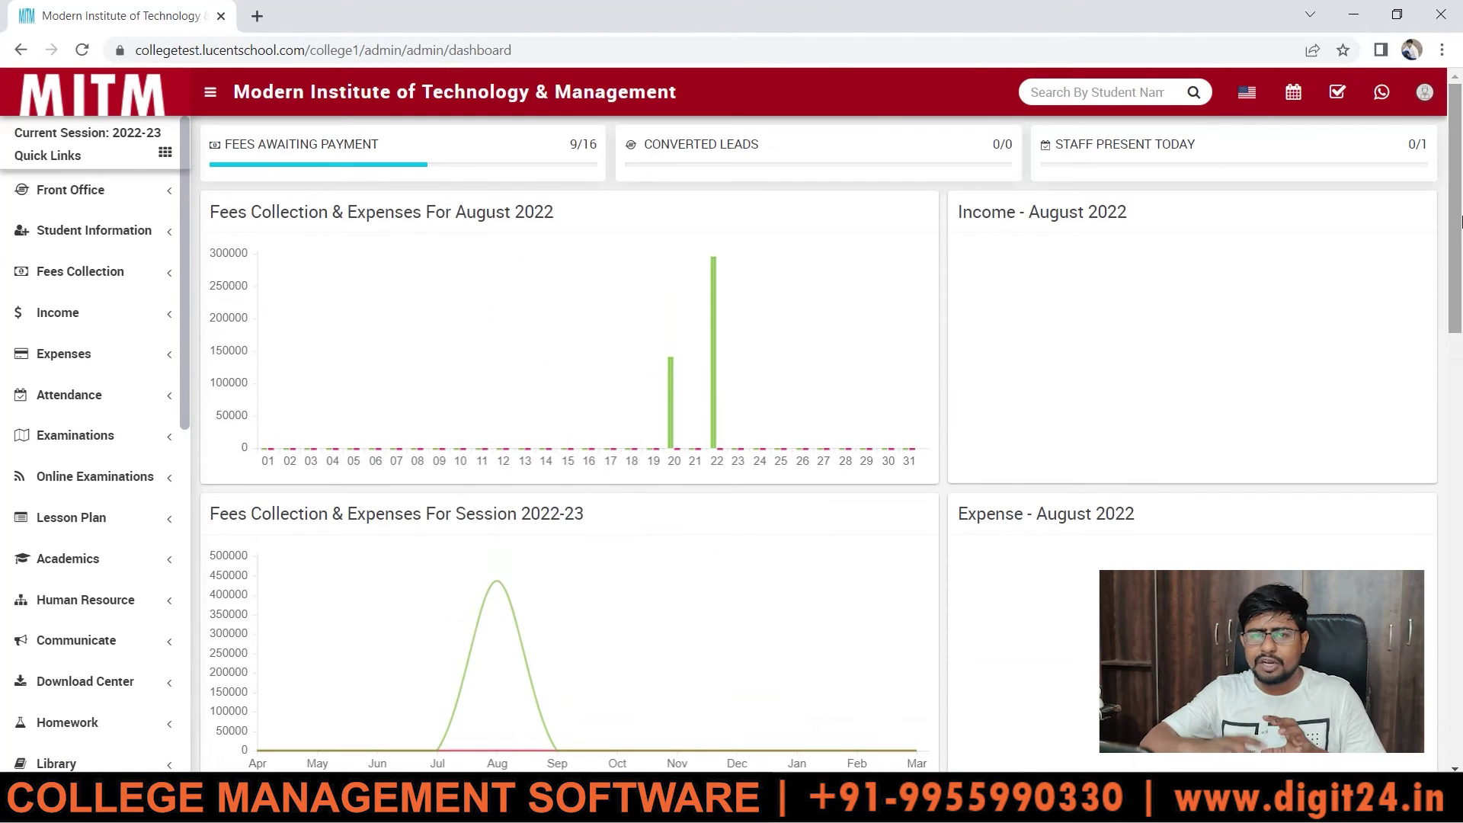